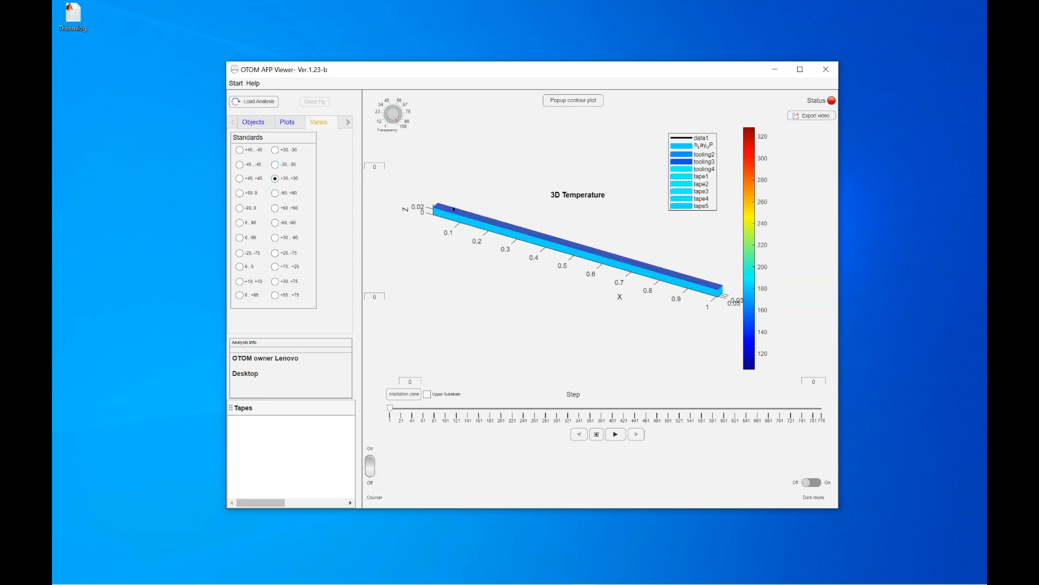
Step: Show the 3D temperature plot in the +45, +45 standard view at lay-up step 60
{"action": "left_click", "coordinate": [239, 179]}
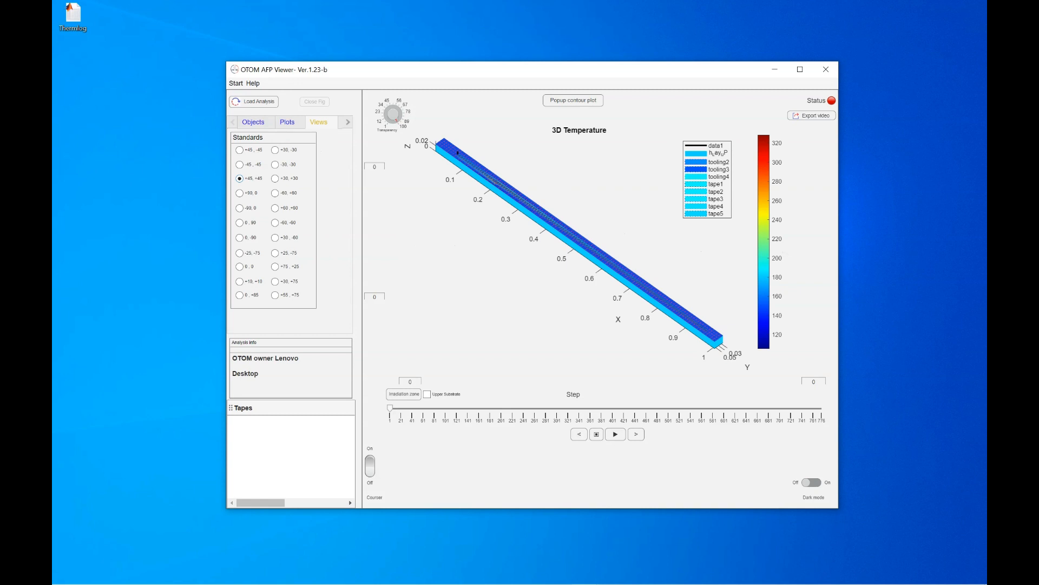
{"action": "left_click", "coordinate": [449, 408]}
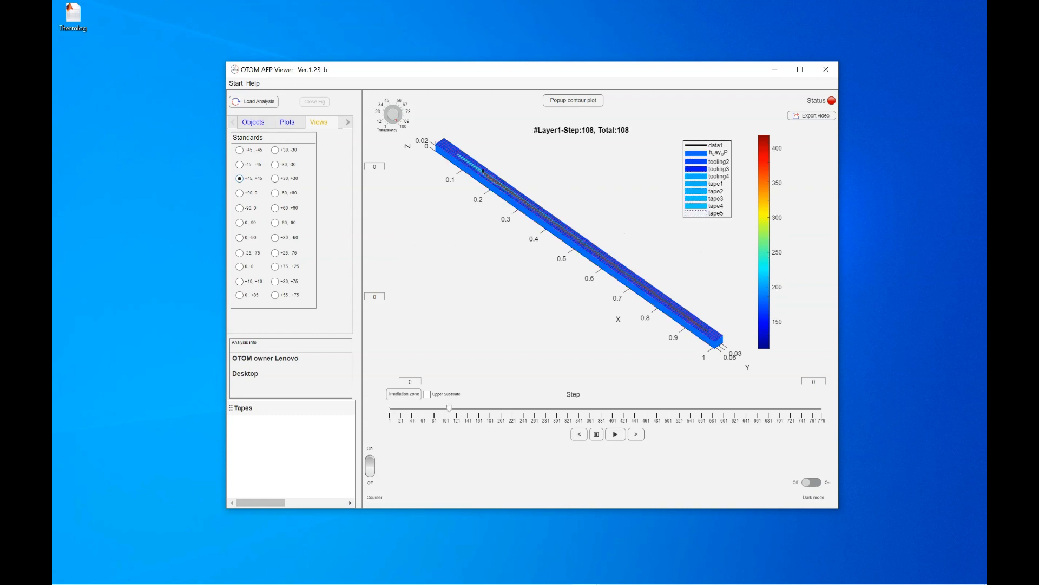
{"action": "left_click", "coordinate": [423, 408]}
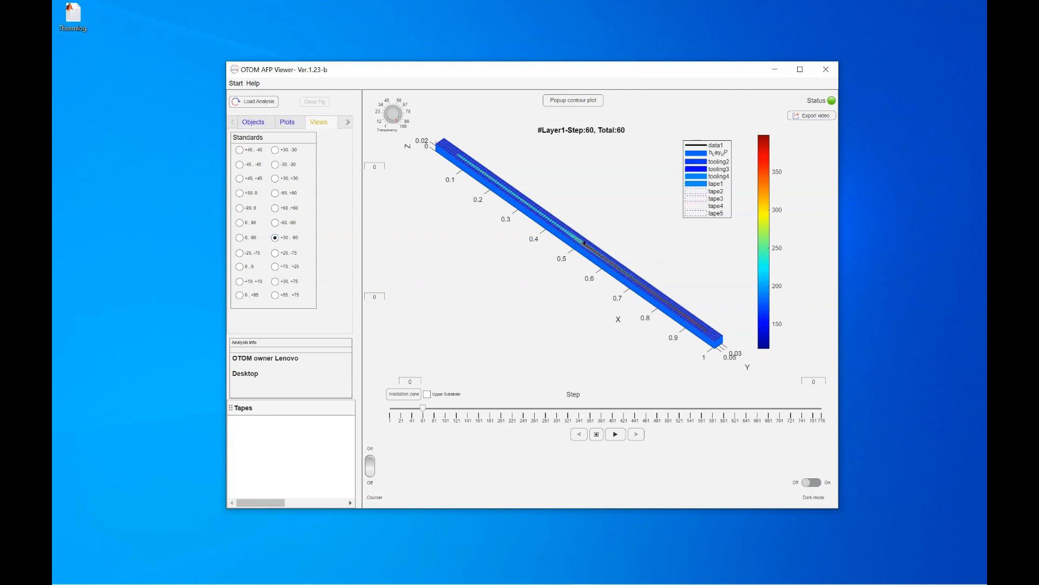
Step: Switch to the +75, +25 standard view in a maximized window and show lay-up step 115
{"action": "left_click", "coordinate": [239, 252]}
{"action": "left_click", "coordinate": [275, 266]}
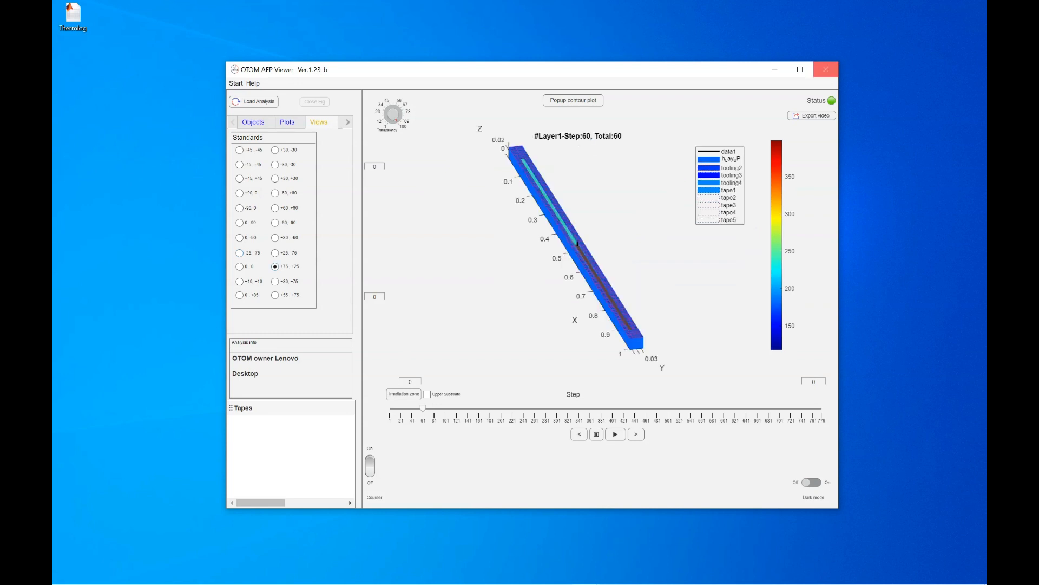
{"action": "left_click", "coordinate": [800, 70]}
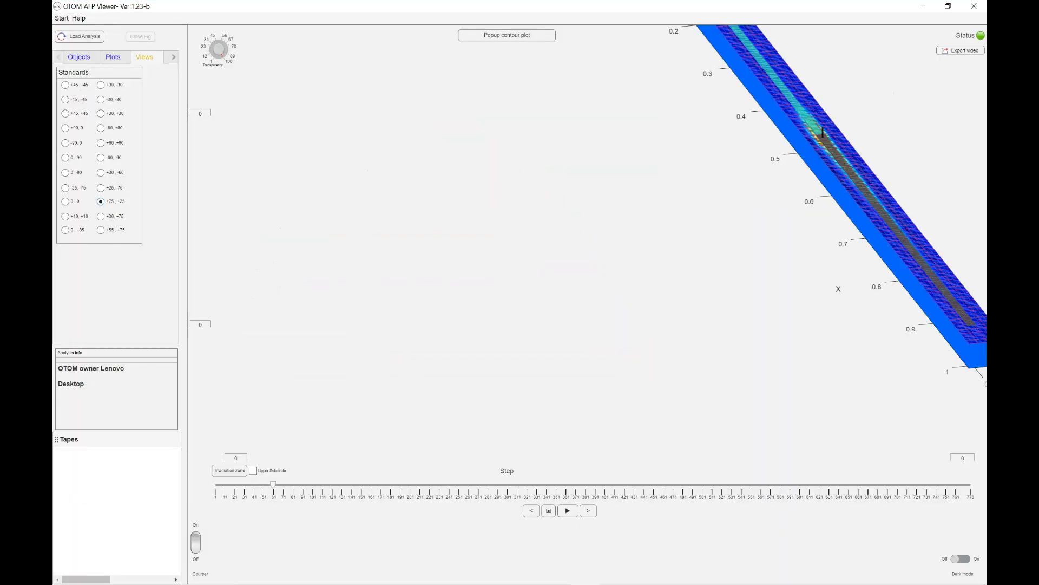
{"action": "left_click", "coordinate": [327, 484]}
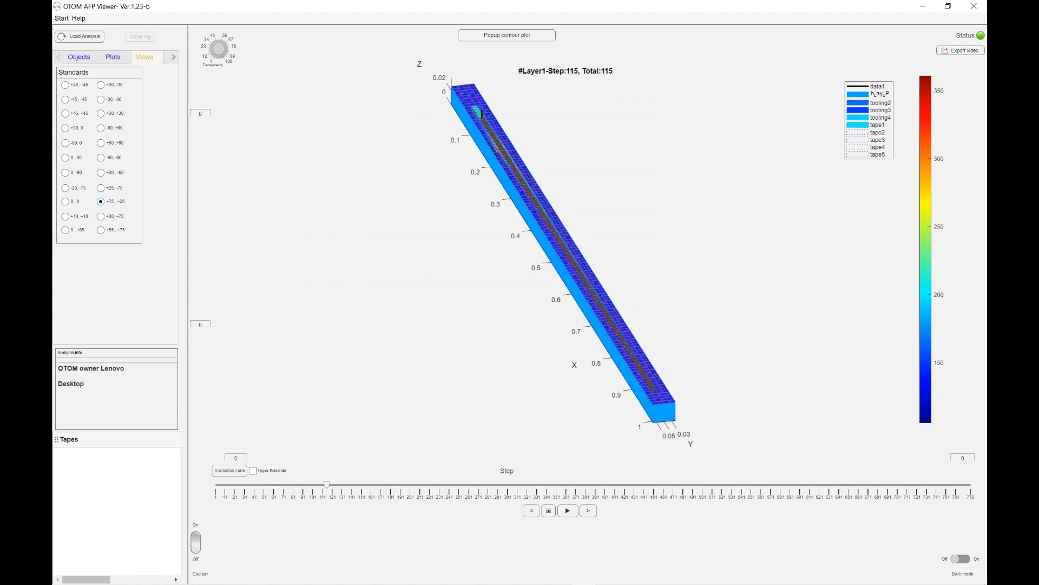
Step: Tilt the model to a lower side angle and play the lay-up animation into layer 2, stopping at total step 207
{"action": "left_click_drag", "start_coordinate": [520, 281], "coordinate": [520, 225]}
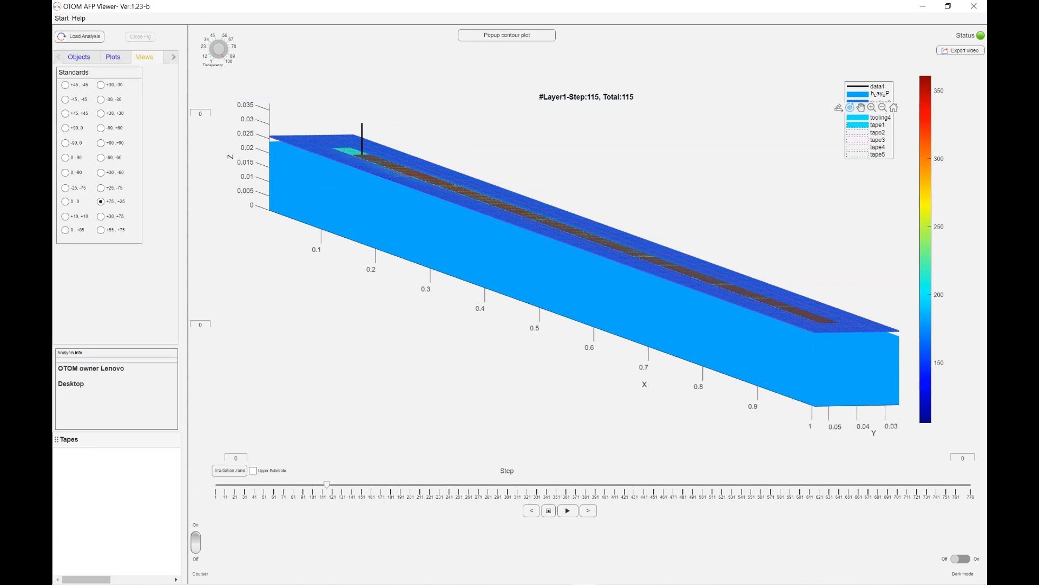
{"action": "left_click", "coordinate": [568, 511]}
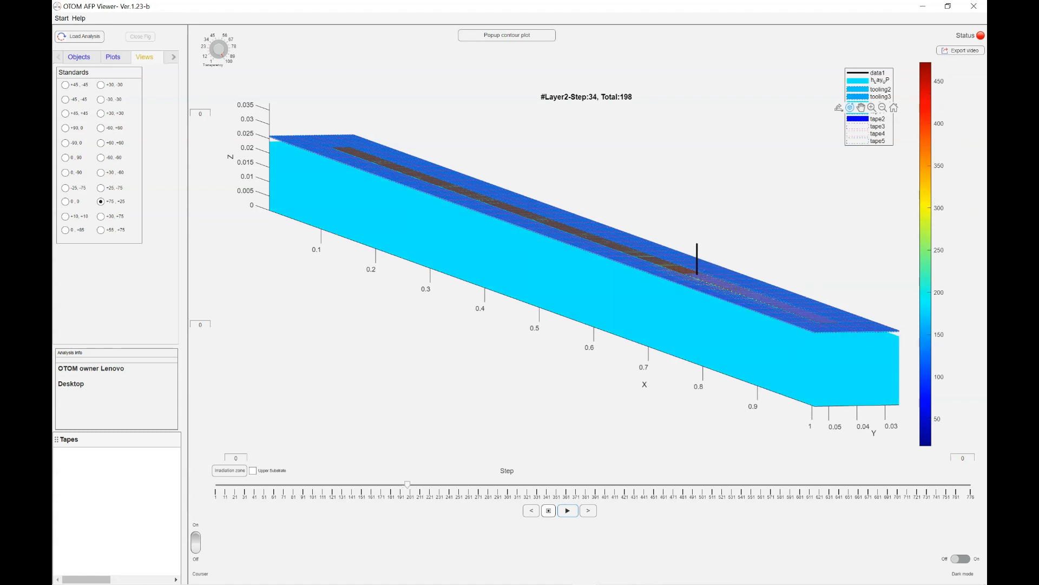
{"action": "left_click", "coordinate": [548, 510]}
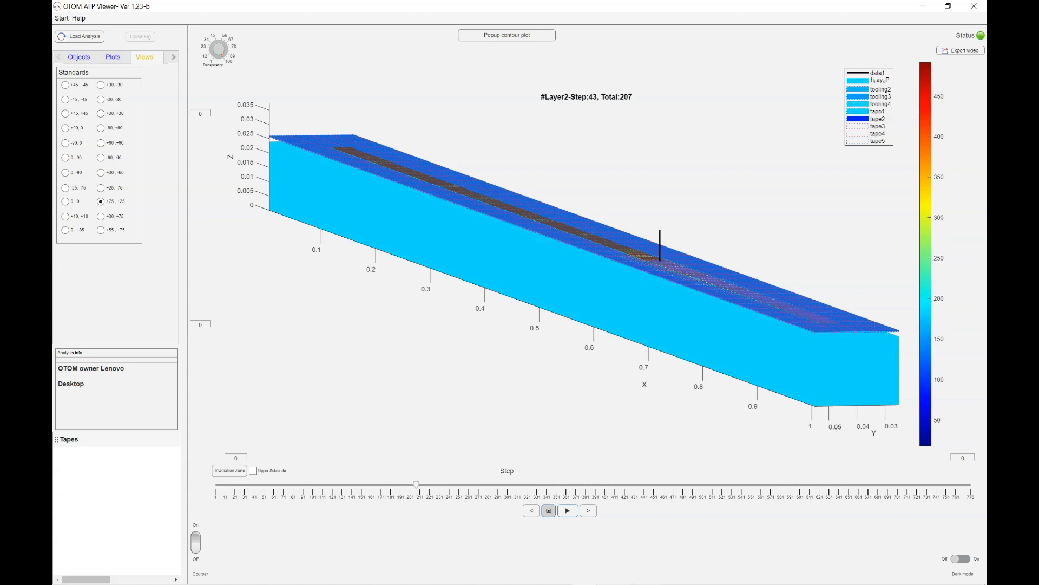
Step: Compare other standard views of the model, then return to +75, +25 and tilt it to a lower side angle
{"action": "left_click", "coordinate": [66, 202]}
{"action": "left_click", "coordinate": [66, 216]}
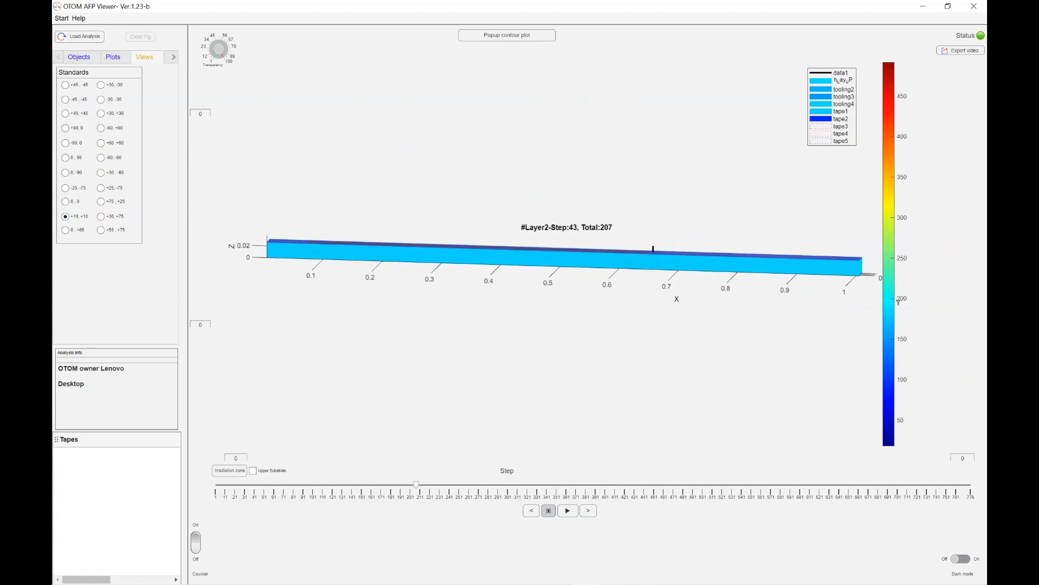
{"action": "left_click", "coordinate": [101, 201]}
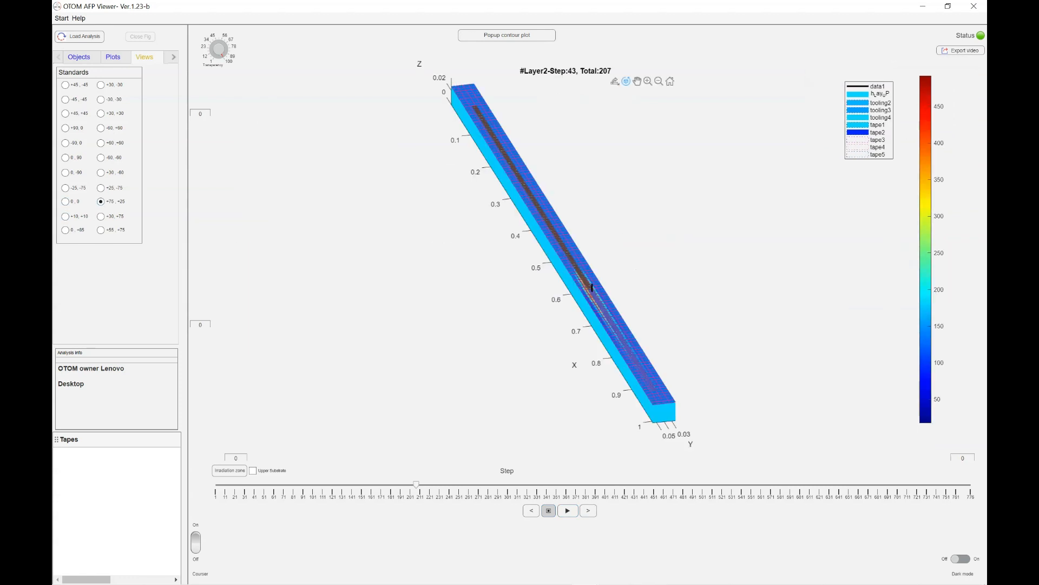
{"action": "left_click_drag", "start_coordinate": [531, 282], "coordinate": [531, 247]}
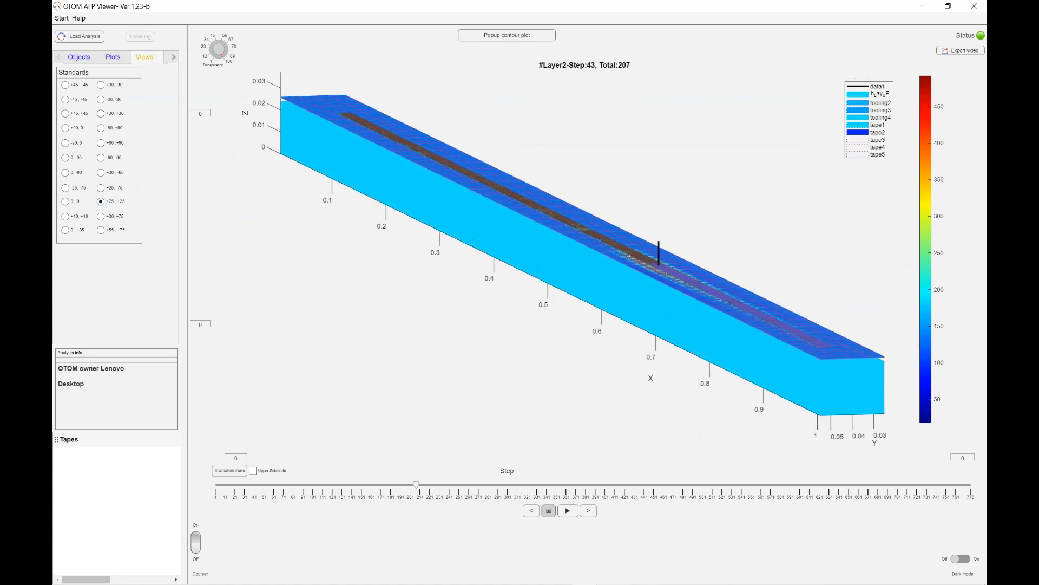
Step: Toggle the mesh and edge display, leaving both off to show a smooth temperature contour
{"action": "left_click", "coordinate": [174, 57]}
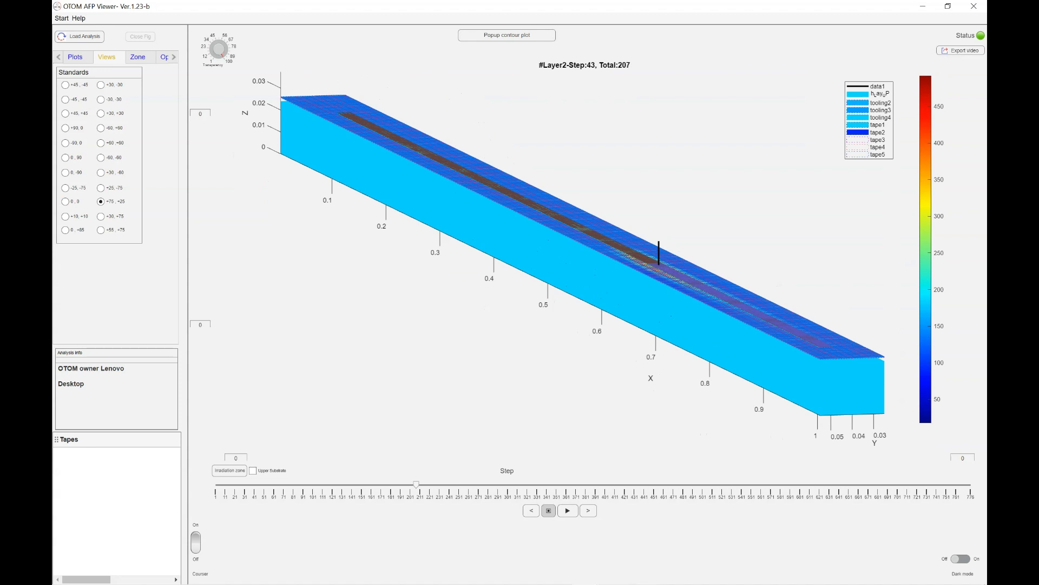
{"action": "left_click", "coordinate": [138, 57]}
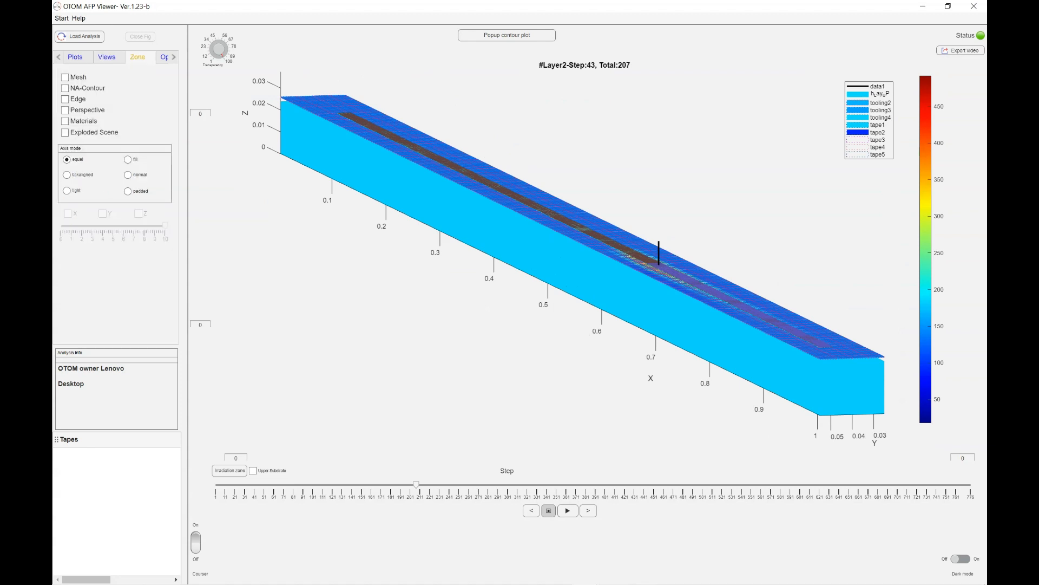
{"action": "left_click", "coordinate": [65, 77]}
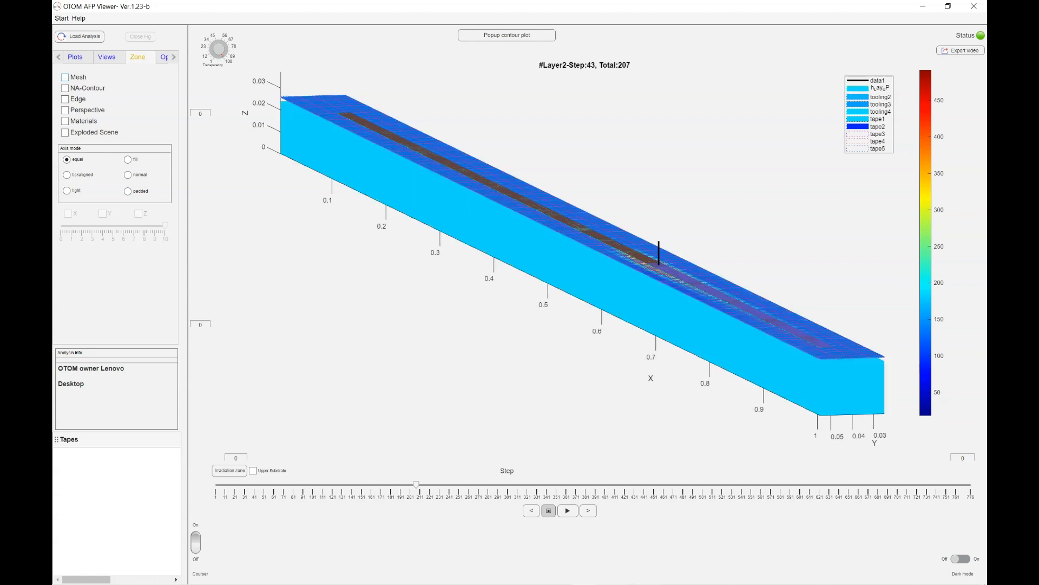
{"action": "left_click", "coordinate": [65, 99]}
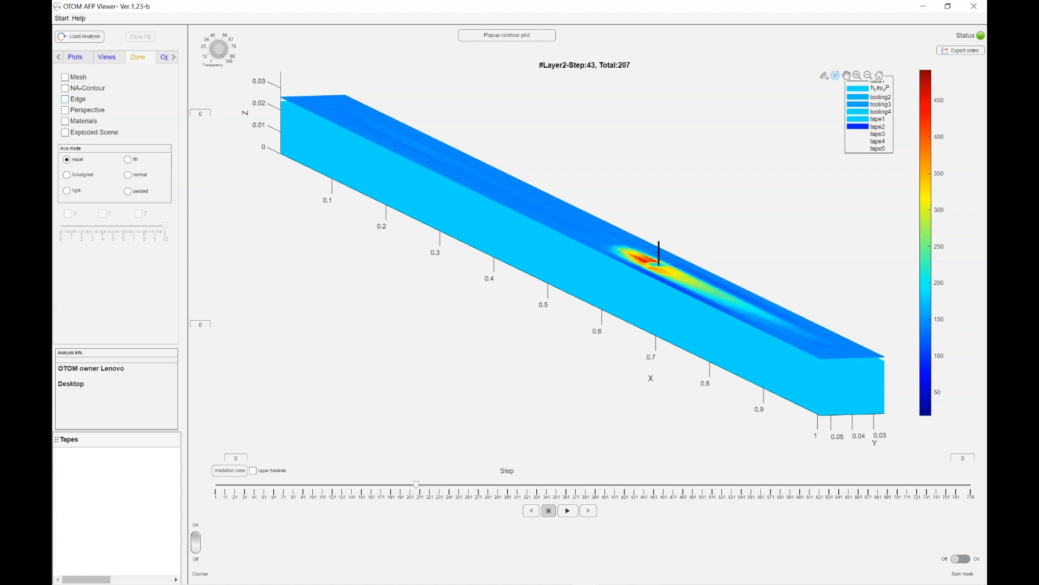
{"action": "left_click", "coordinate": [65, 99]}
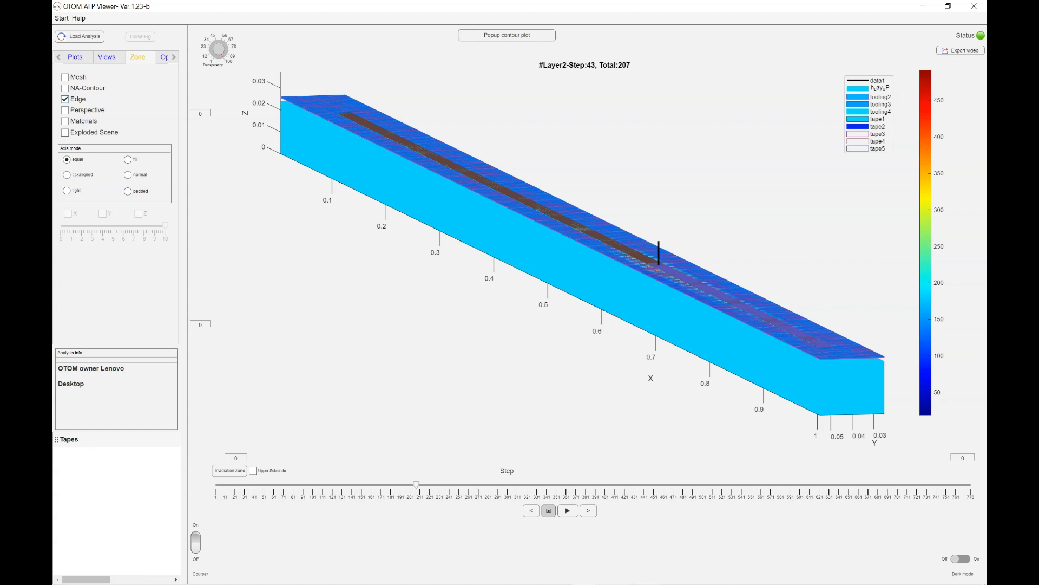
{"action": "left_click", "coordinate": [64, 99]}
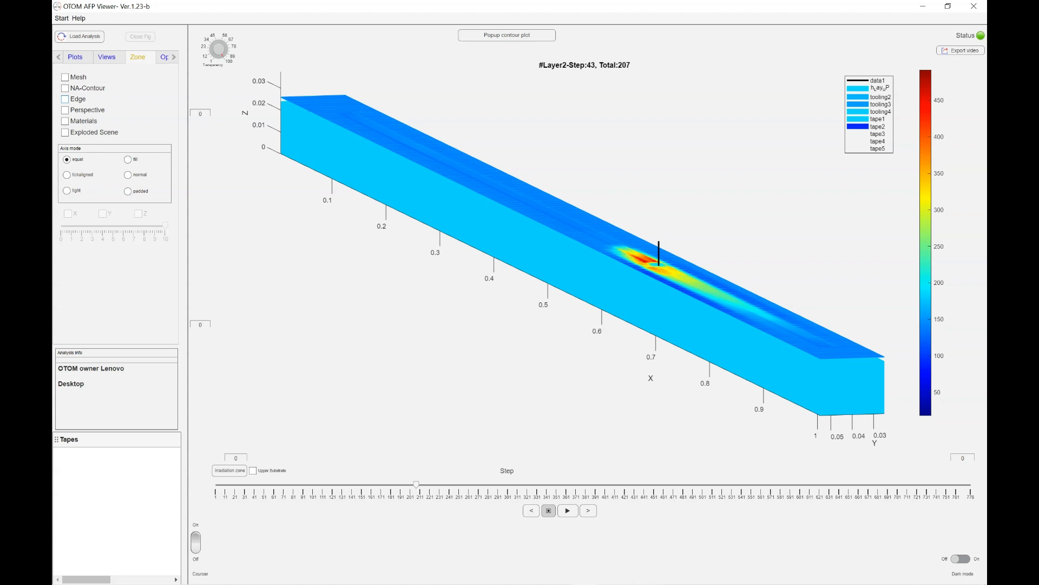
Step: Play the layer 2 animation in two stretches without edges, stopping at total step 237
{"action": "left_click", "coordinate": [567, 511]}
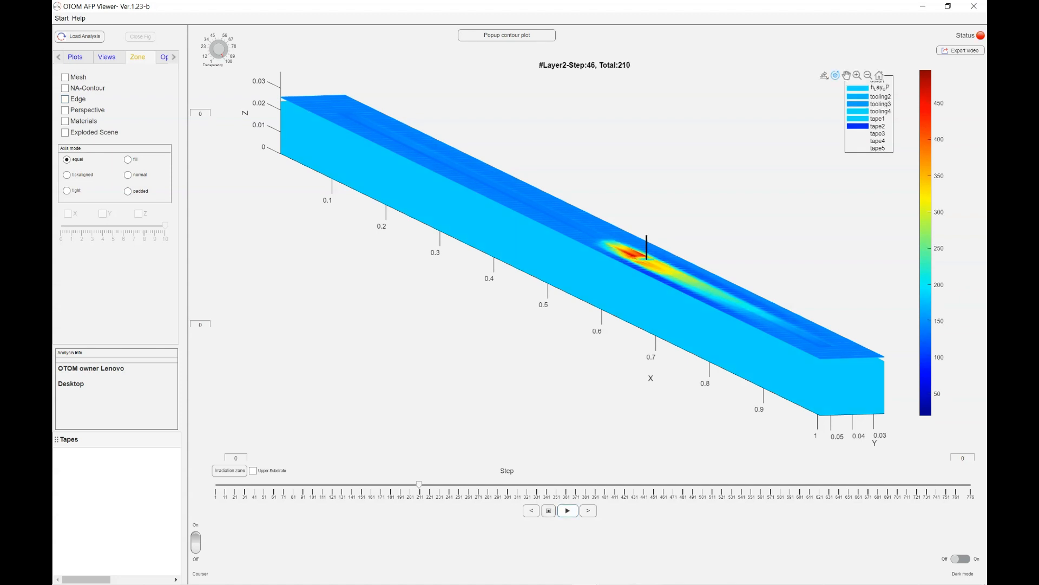
{"action": "left_click", "coordinate": [548, 511]}
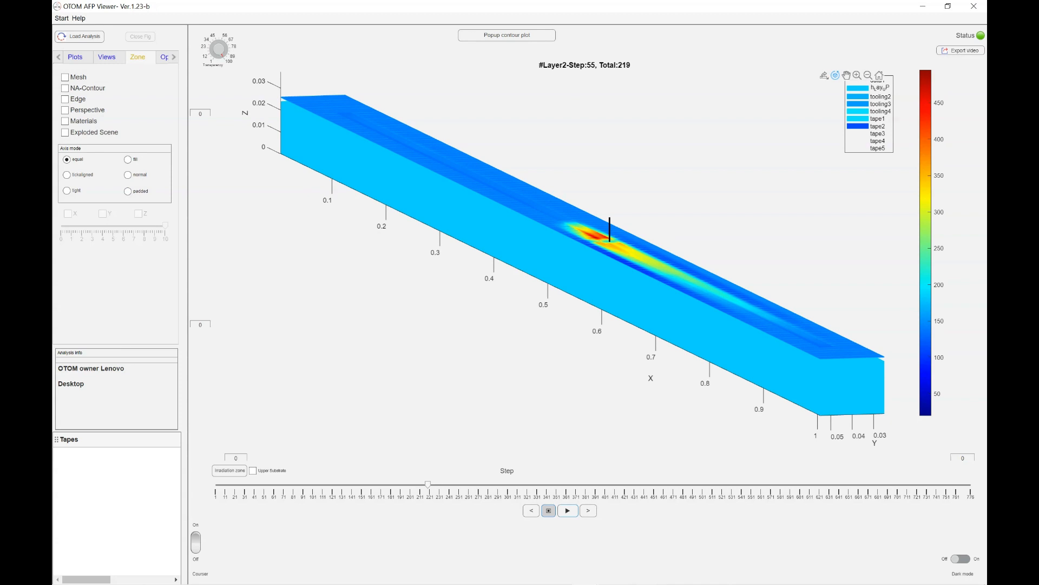
{"action": "left_click", "coordinate": [568, 511]}
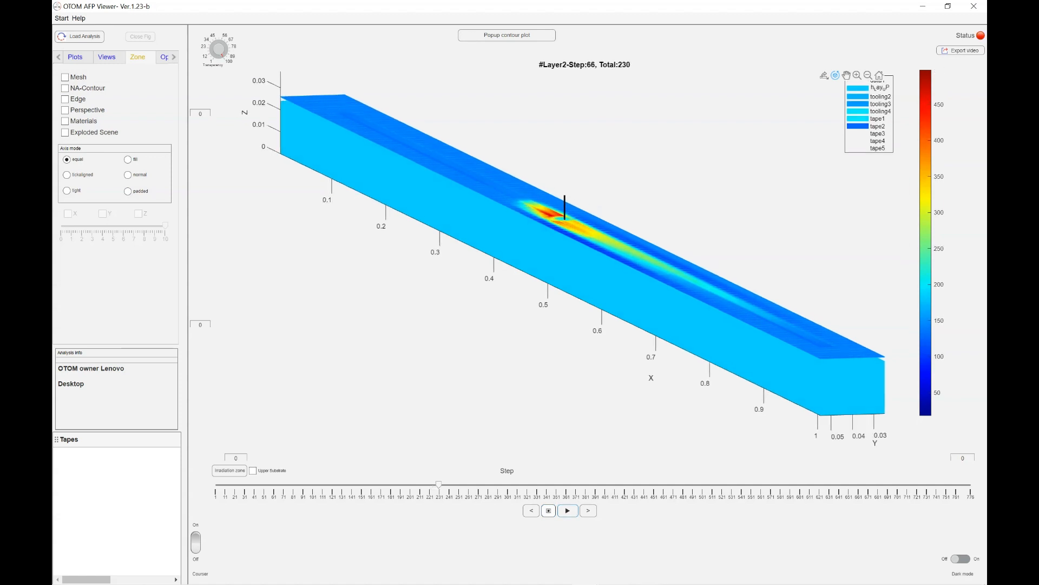
{"action": "left_click", "coordinate": [549, 510]}
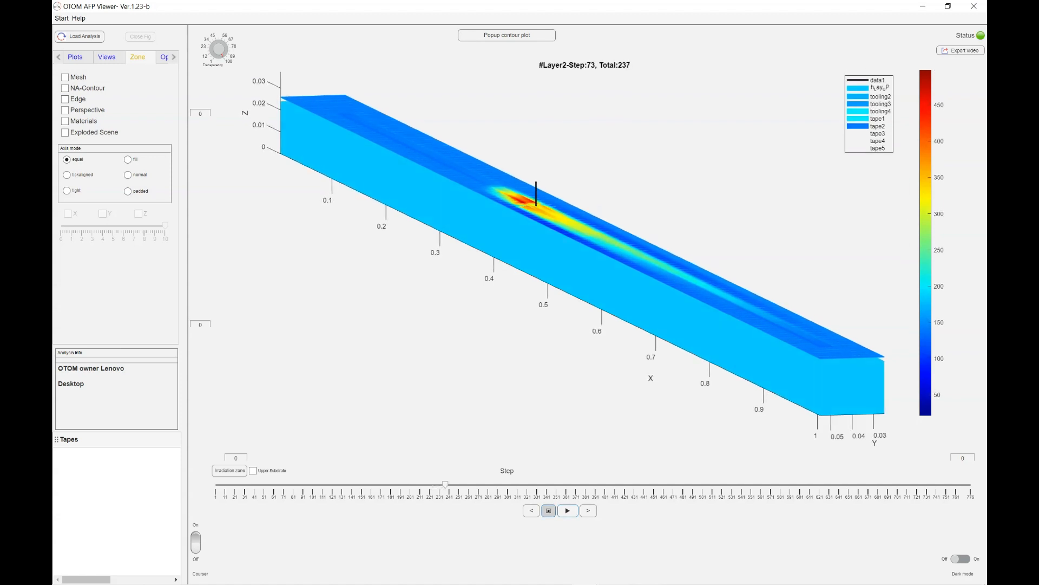
Step: Enable the exploded scene along the Z axis and reduce the layer separation to below 1
{"action": "left_click", "coordinate": [65, 110]}
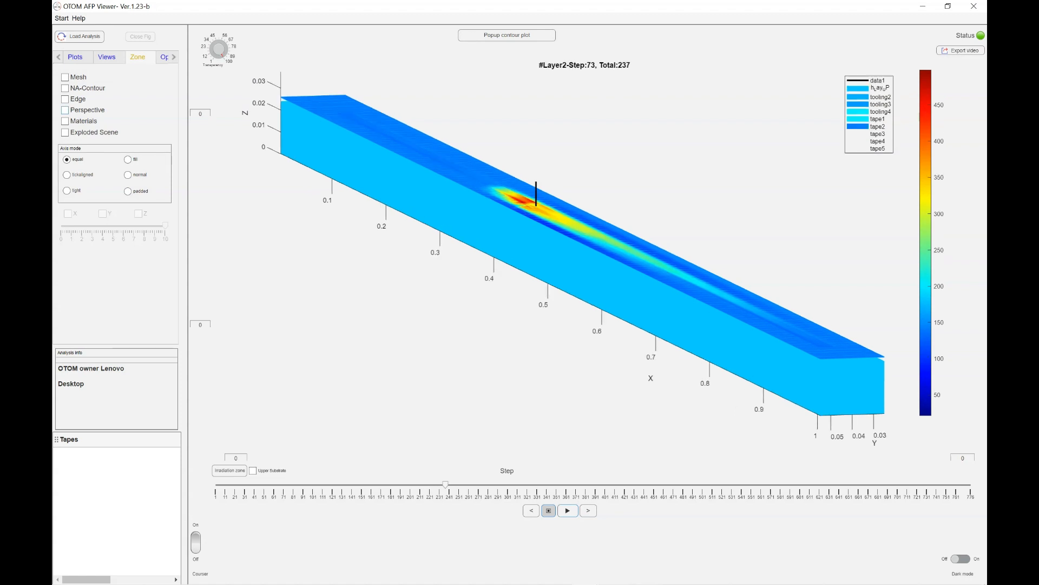
{"action": "left_click", "coordinate": [65, 110]}
{"action": "left_click", "coordinate": [65, 132]}
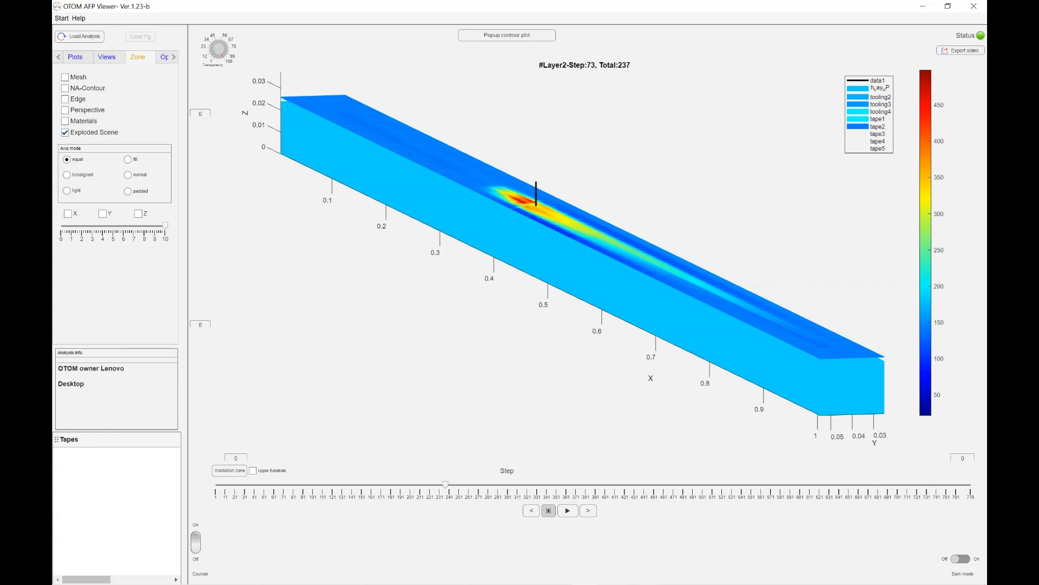
{"action": "left_click", "coordinate": [139, 214]}
{"action": "left_click", "coordinate": [82, 226]}
{"action": "left_click", "coordinate": [71, 226]}
{"action": "left_click", "coordinate": [67, 226]}
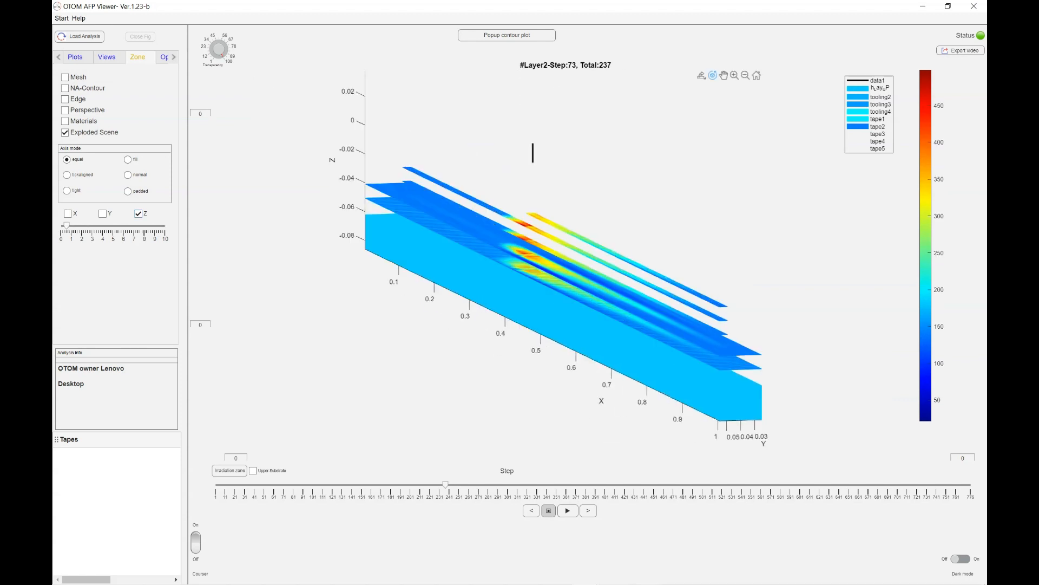
{"action": "left_click", "coordinate": [66, 226]}
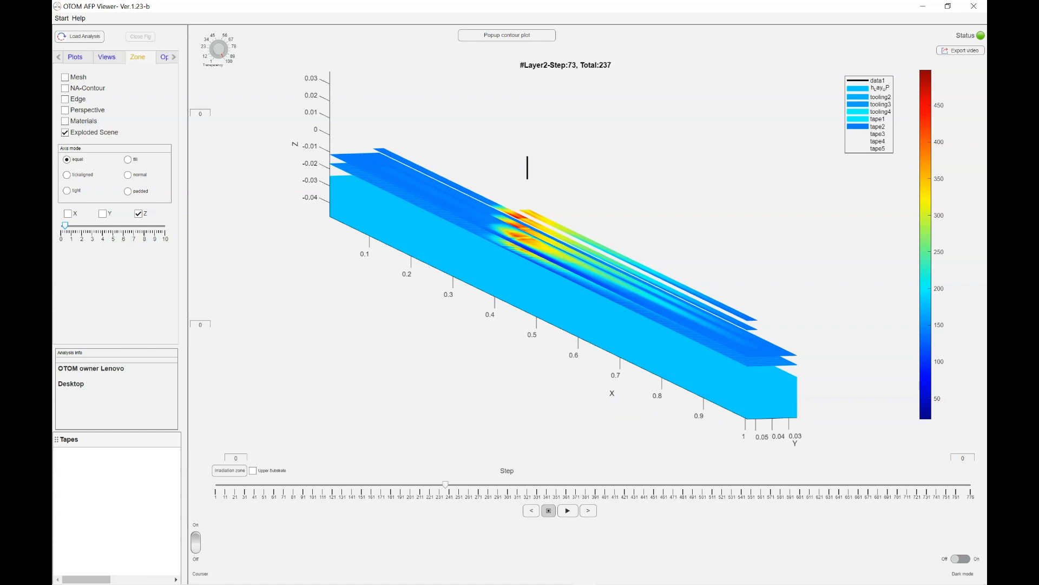
Step: Play the exploded lay-up animation into layer 3 and orbit the model to examine heat through the separated layers
{"action": "left_click", "coordinate": [567, 511]}
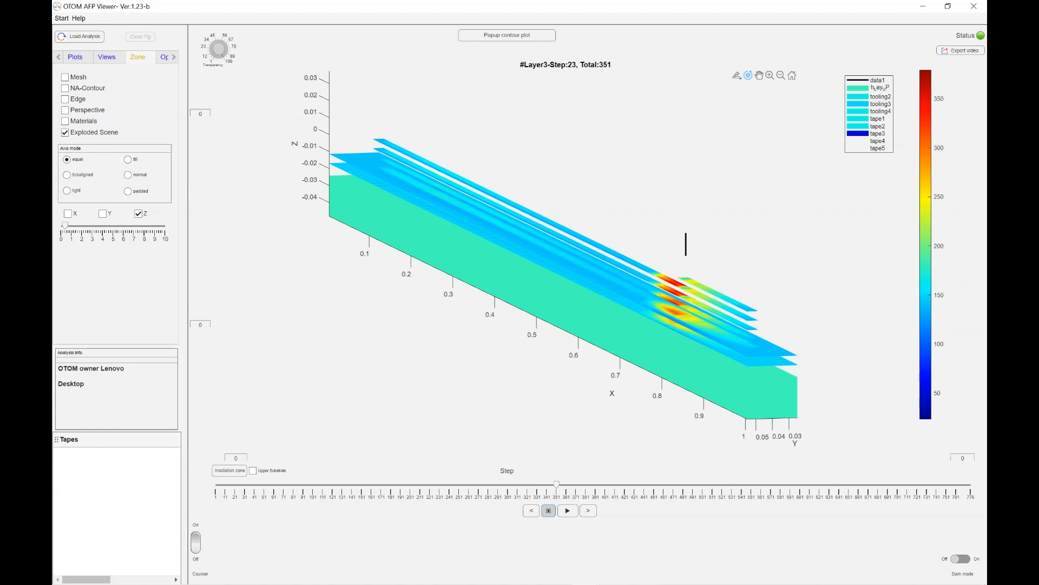
{"action": "left_click_drag", "start_coordinate": [519, 260], "coordinate": [601, 233]}
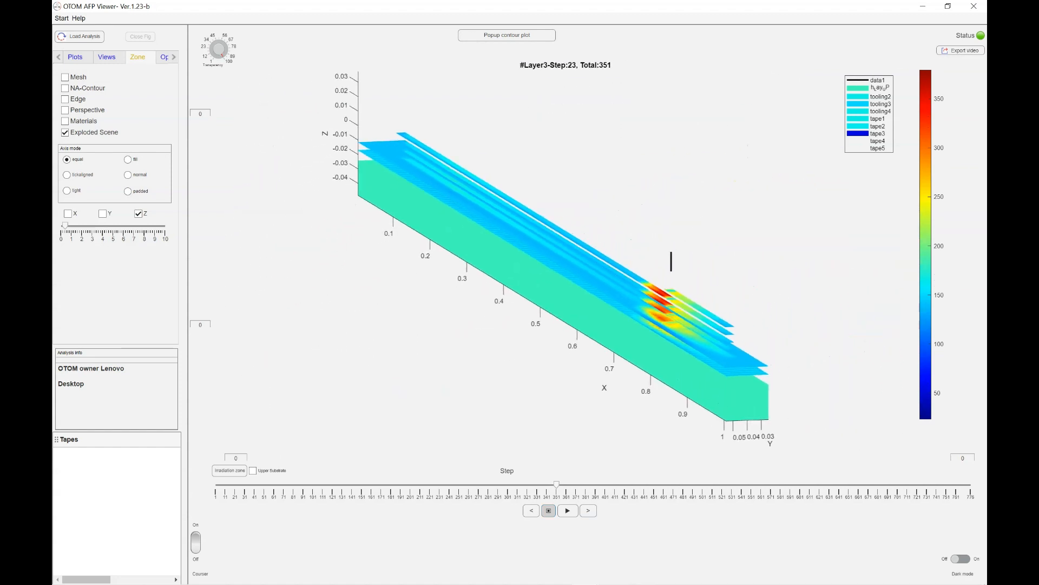
{"action": "left_click_drag", "start_coordinate": [672, 262], "coordinate": [735, 205]}
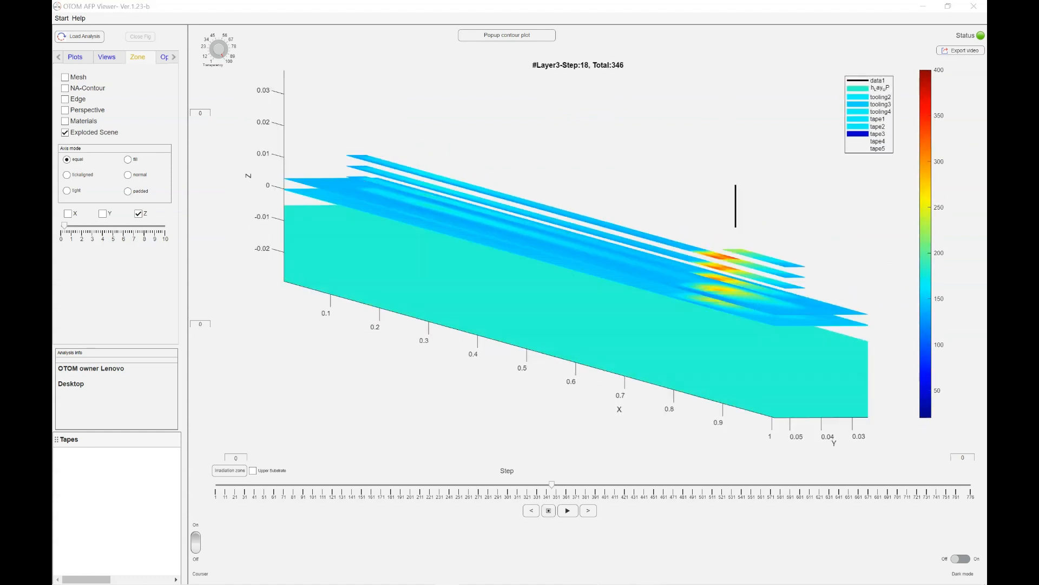
Step: Hide all five tapes and update the contour plot to show only the tooling
{"action": "left_click", "coordinate": [75, 57]}
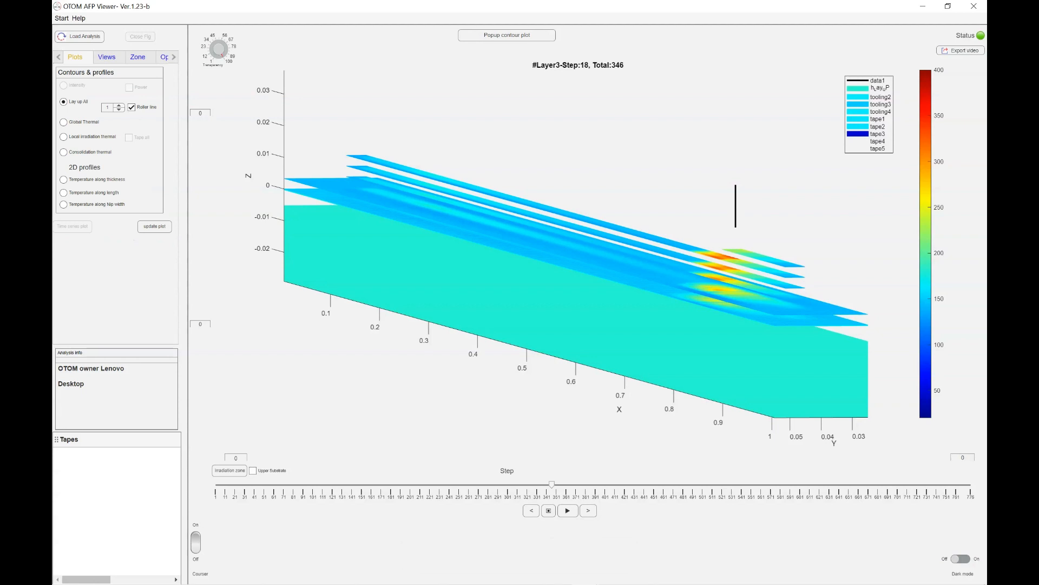
{"action": "left_click", "coordinate": [58, 57]}
{"action": "left_click", "coordinate": [79, 57]}
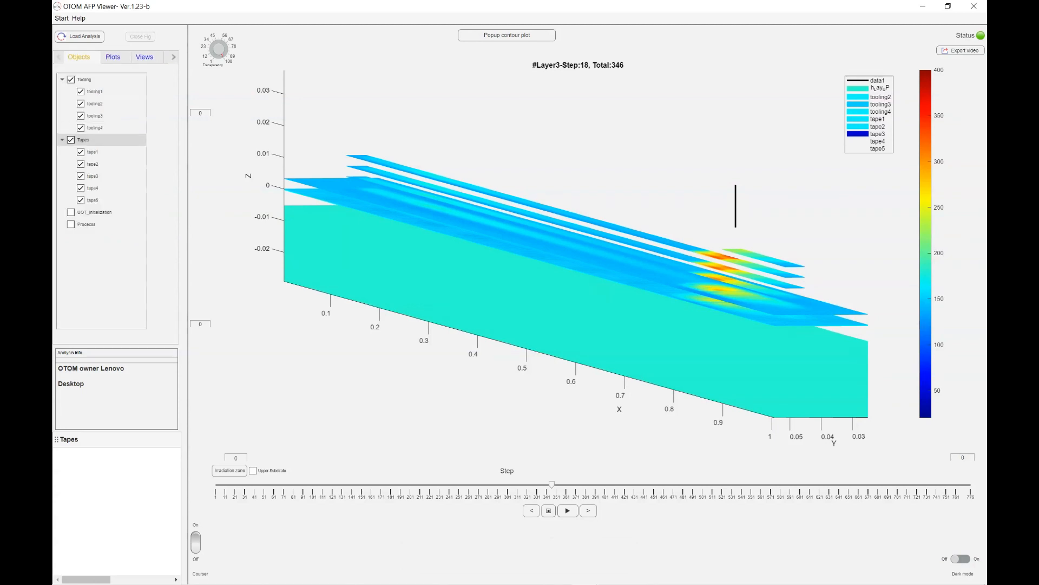
{"action": "left_click", "coordinate": [71, 140]}
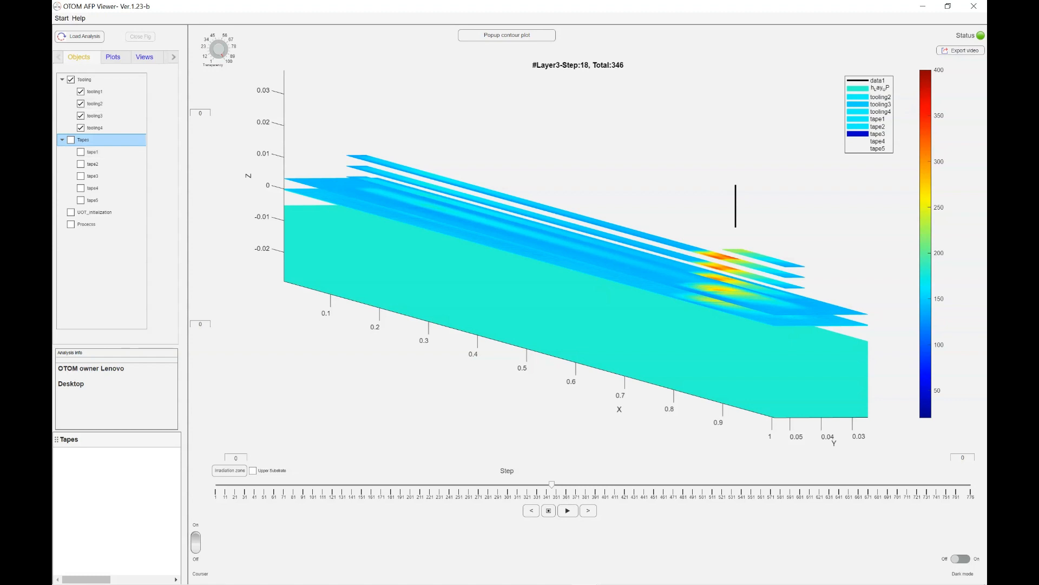
{"action": "left_click", "coordinate": [113, 57]}
{"action": "left_click", "coordinate": [154, 226]}
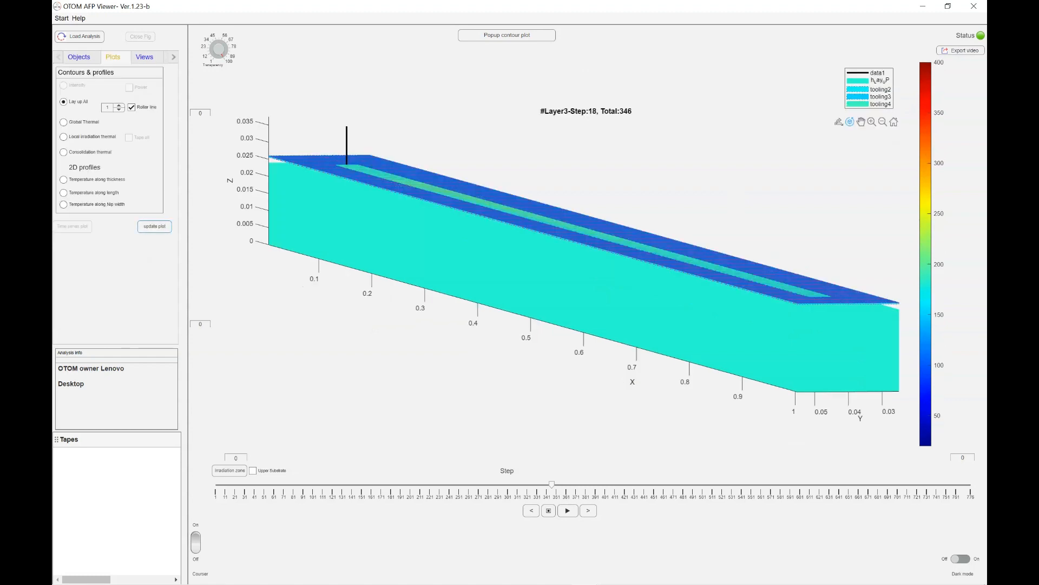
Step: Advance the tooling-only plot through the lay-up to total step 504 in layer 4 and view it from higher up
{"action": "left_click", "coordinate": [144, 57]}
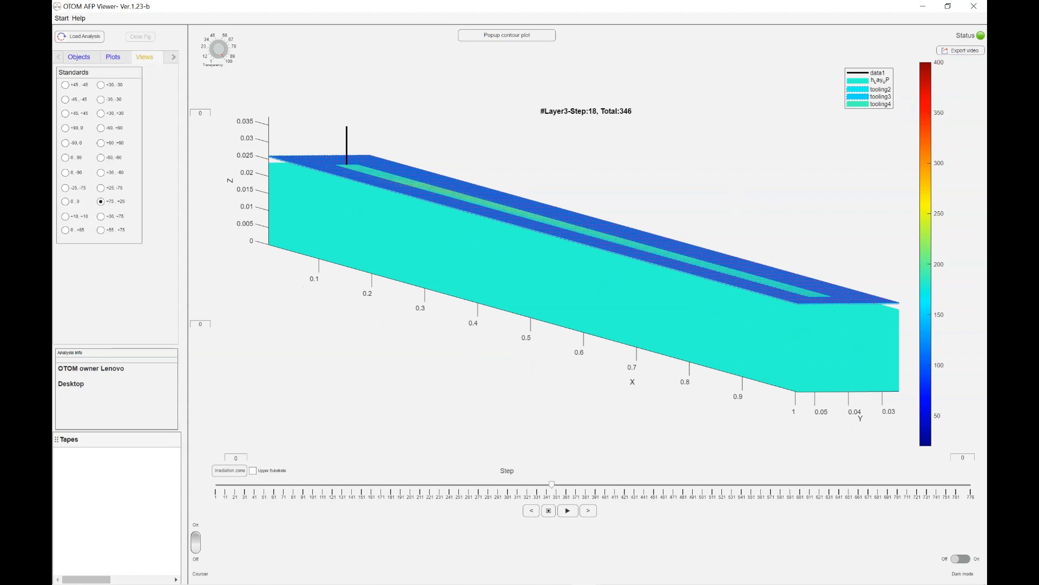
{"action": "left_click", "coordinate": [174, 57]}
{"action": "left_click", "coordinate": [427, 485]}
{"action": "left_click", "coordinate": [546, 485]}
{"action": "left_click", "coordinate": [619, 484]}
{"action": "left_click", "coordinate": [705, 485]}
{"action": "mouse_move", "coordinate": [560, 295]}
{"action": "left_mouse_down"}
{"action": "mouse_move", "coordinate": [560, 324]}
{"action": "mouse_move", "coordinate": [560, 313]}
{"action": "left_mouse_up"}
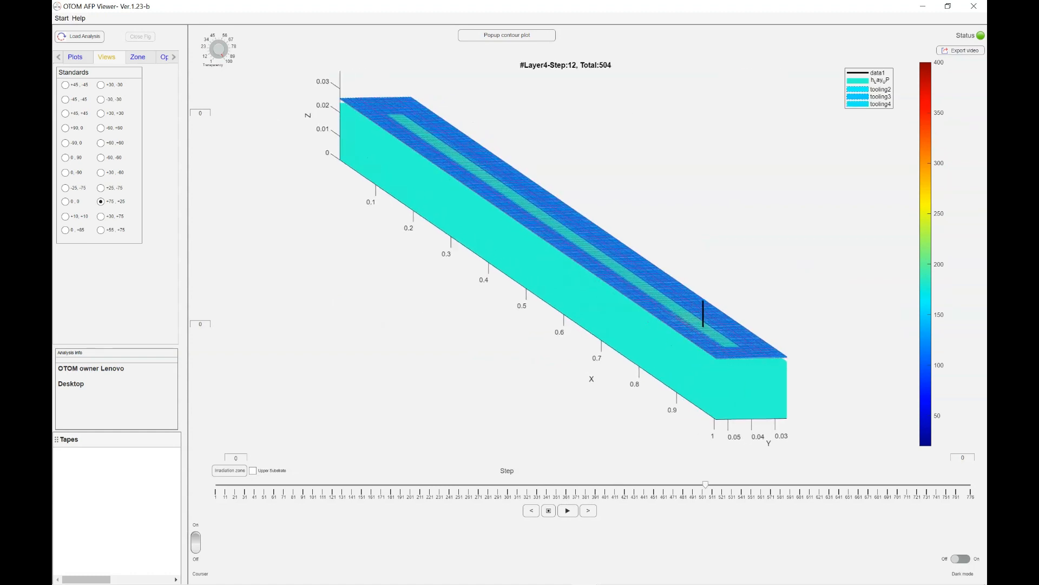
Step: Restrict the displayed objects to tooling4 only and update the lay-up contour plot
{"action": "left_click", "coordinate": [75, 57]}
{"action": "left_click", "coordinate": [59, 57]}
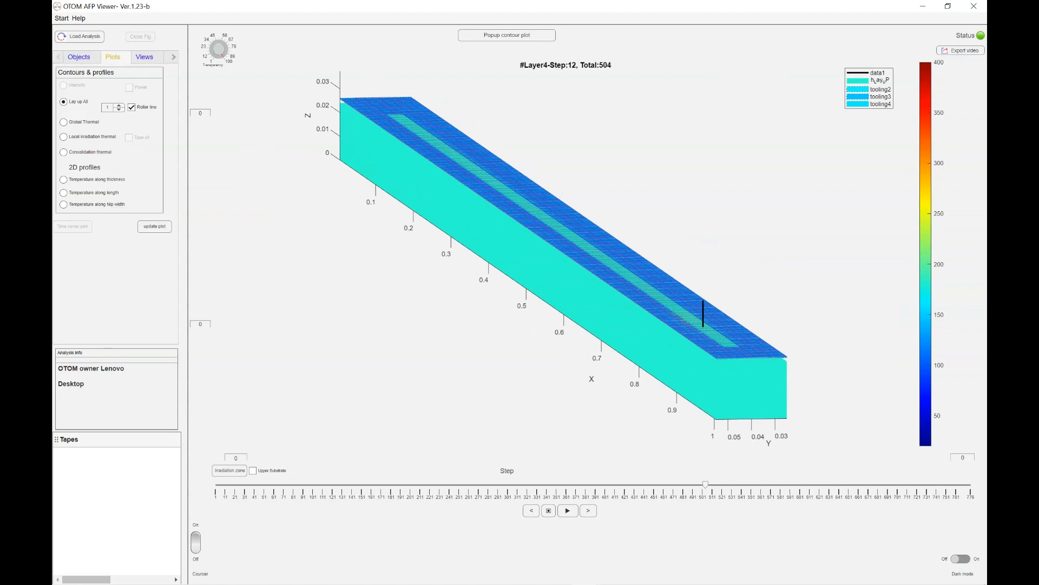
{"action": "left_click", "coordinate": [79, 57]}
{"action": "left_click", "coordinate": [70, 80]}
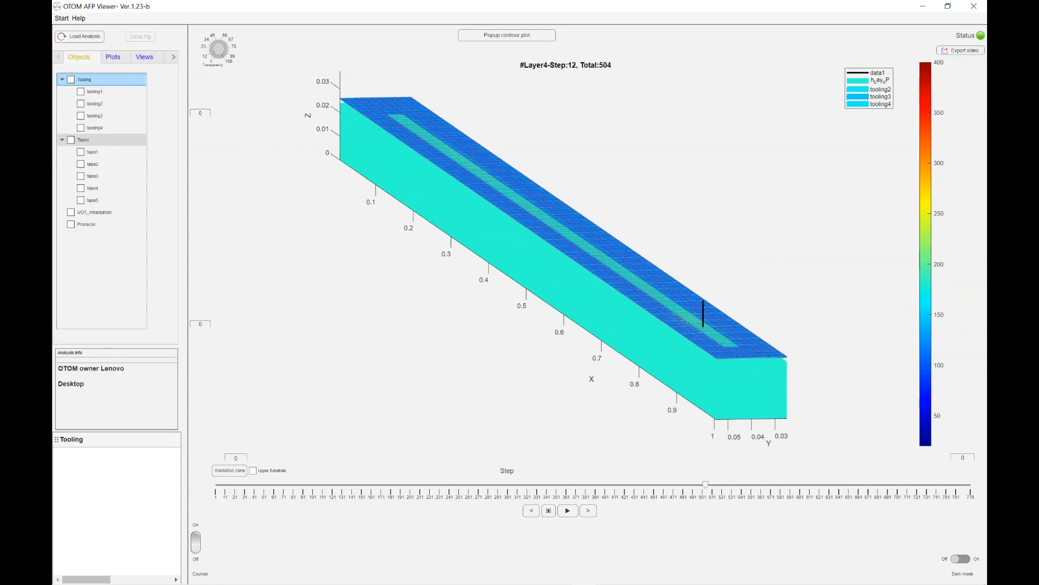
{"action": "left_click", "coordinate": [80, 128]}
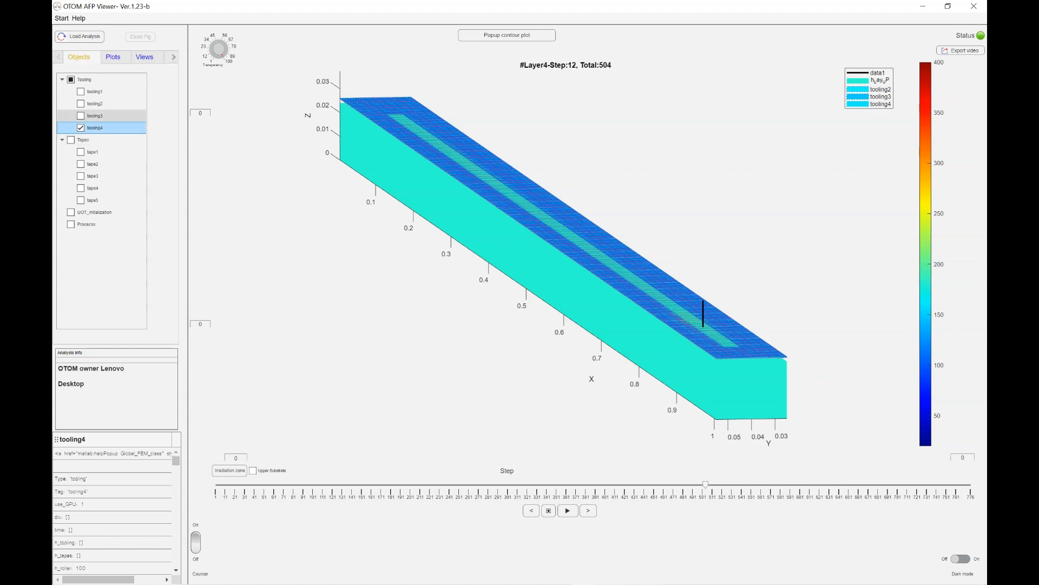
{"action": "left_click", "coordinate": [112, 57]}
{"action": "left_click", "coordinate": [155, 227]}
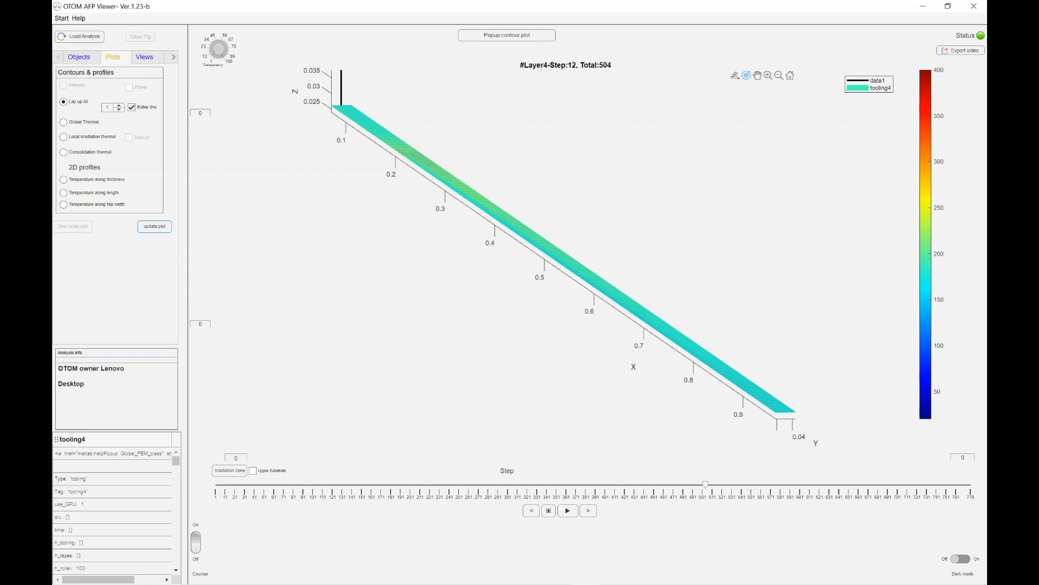
Step: Turn off the edge display for the tooling4 plot
{"action": "left_click", "coordinate": [173, 57]}
{"action": "left_click", "coordinate": [173, 57]}
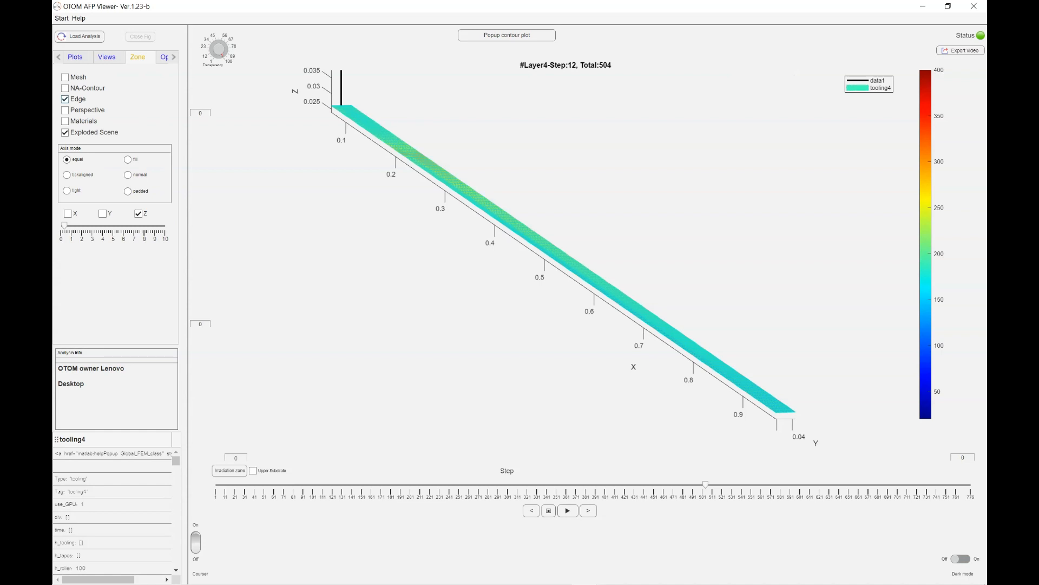
{"action": "left_click", "coordinate": [65, 99]}
Step: Play the tooling4 lay-up animation from an early step, pausing in layer 2, and continue into layer 4 to total step 624
{"action": "left_click", "coordinate": [282, 484]}
{"action": "left_click", "coordinate": [567, 510]}
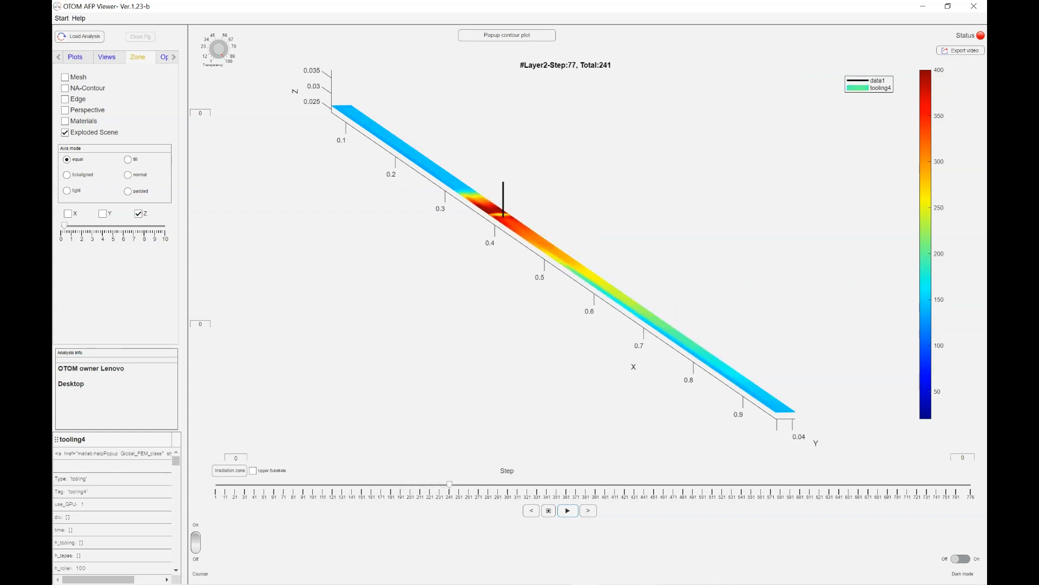
{"action": "left_click", "coordinate": [549, 511]}
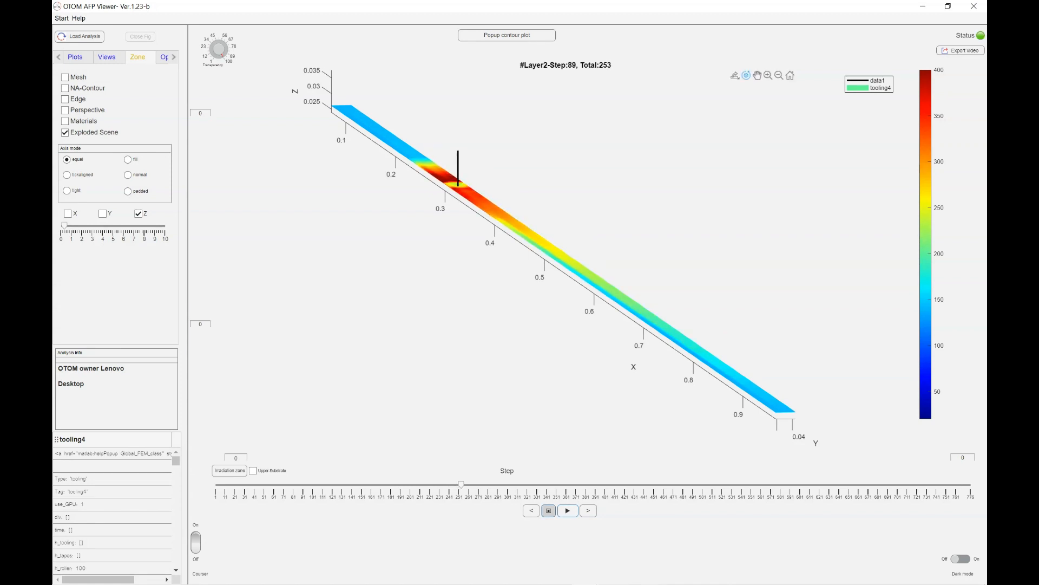
{"action": "left_click", "coordinate": [568, 511]}
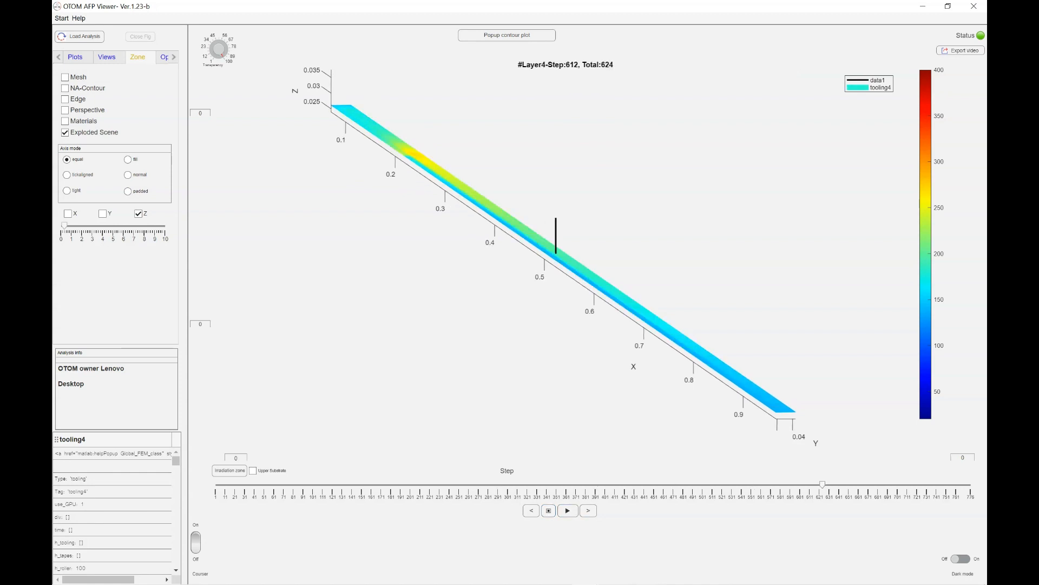
Step: Switch to the Global Thermal contour and update it to include tooling2, tooling3 and tape1 alongside tooling4
{"action": "left_click", "coordinate": [76, 57]}
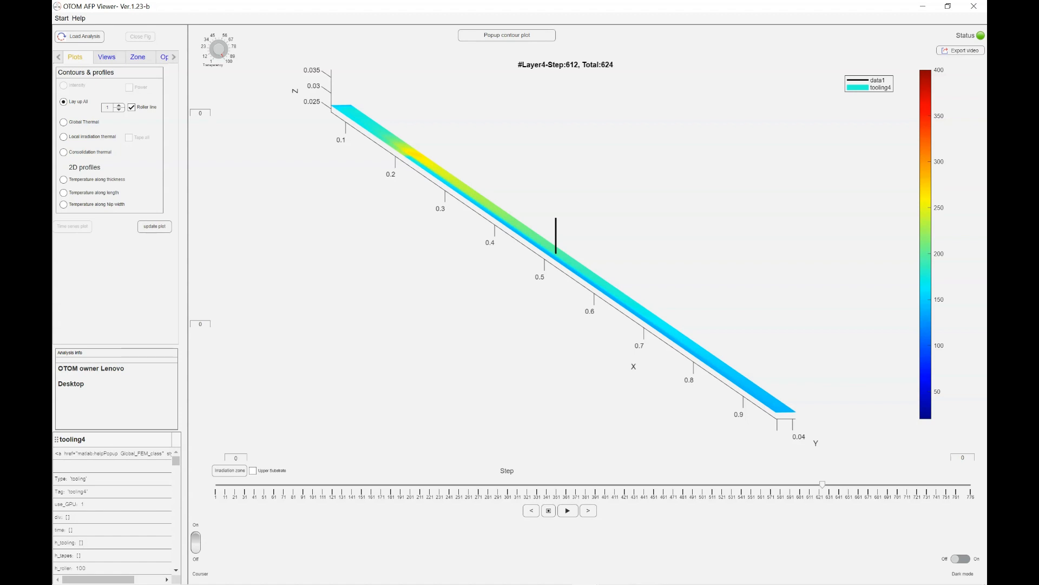
{"action": "left_click", "coordinate": [64, 122]}
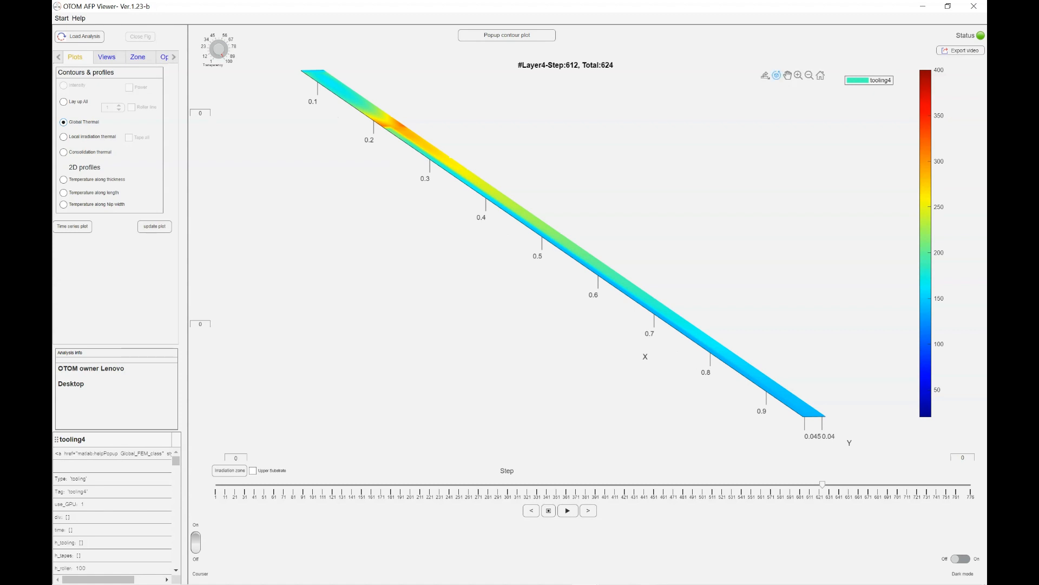
{"action": "left_click", "coordinate": [58, 56]}
{"action": "left_click", "coordinate": [79, 57]}
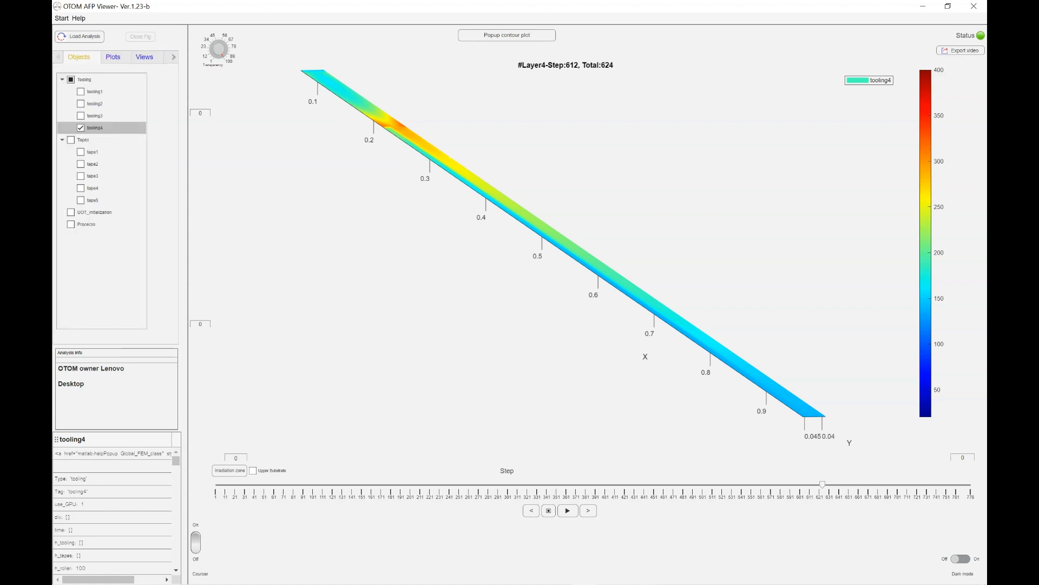
{"action": "left_click", "coordinate": [81, 116]}
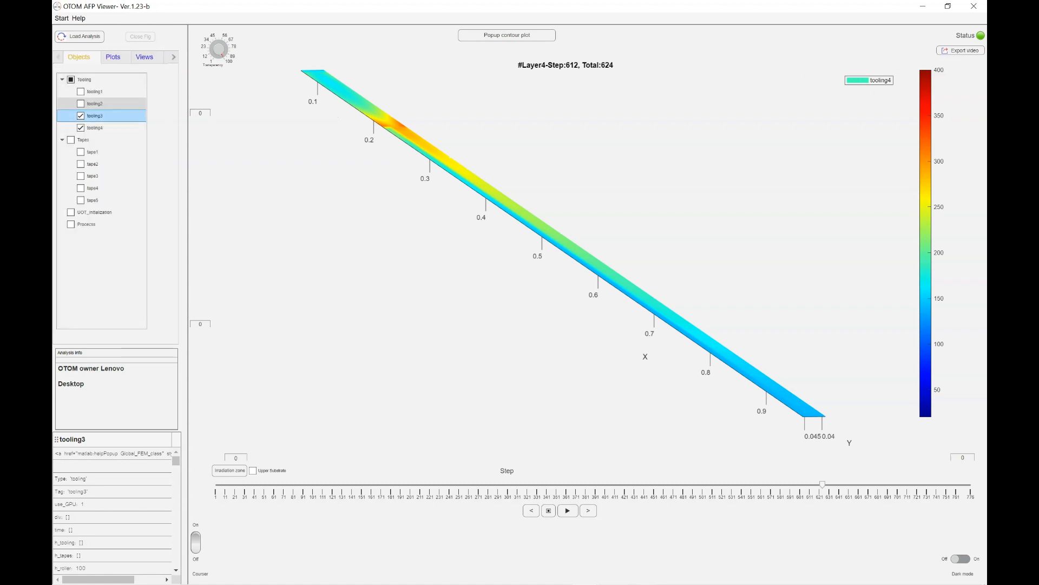
{"action": "left_click", "coordinate": [80, 104]}
{"action": "left_click", "coordinate": [80, 152]}
{"action": "left_click", "coordinate": [113, 56]}
{"action": "left_click", "coordinate": [155, 227]}
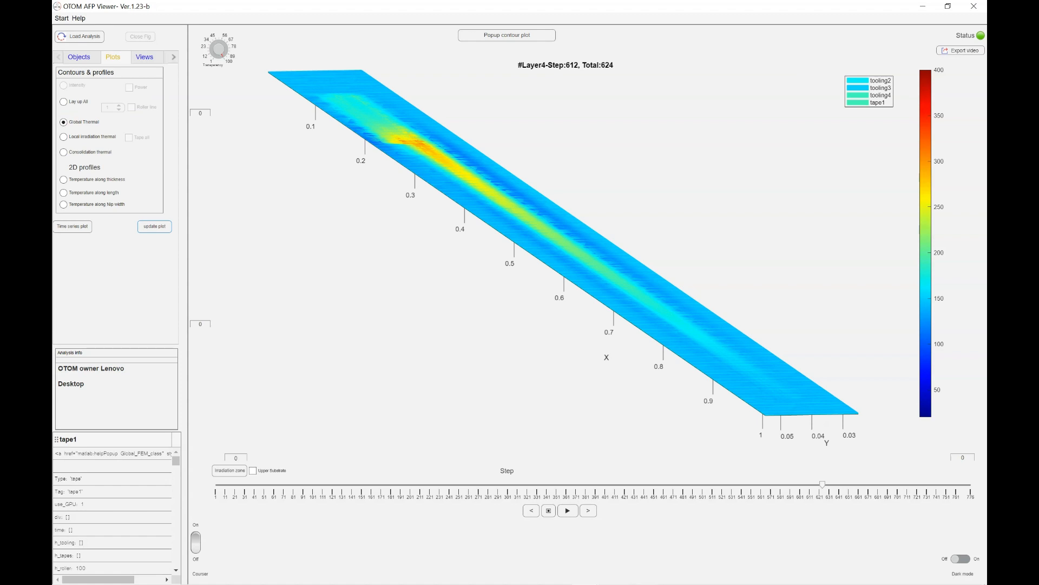
Step: Increase the Z-axis exploded separation to just below 1 and tilt the view to show the separated layers
{"action": "left_click_drag", "start_coordinate": [541, 271], "coordinate": [561, 199]}
{"action": "left_click", "coordinate": [145, 57]}
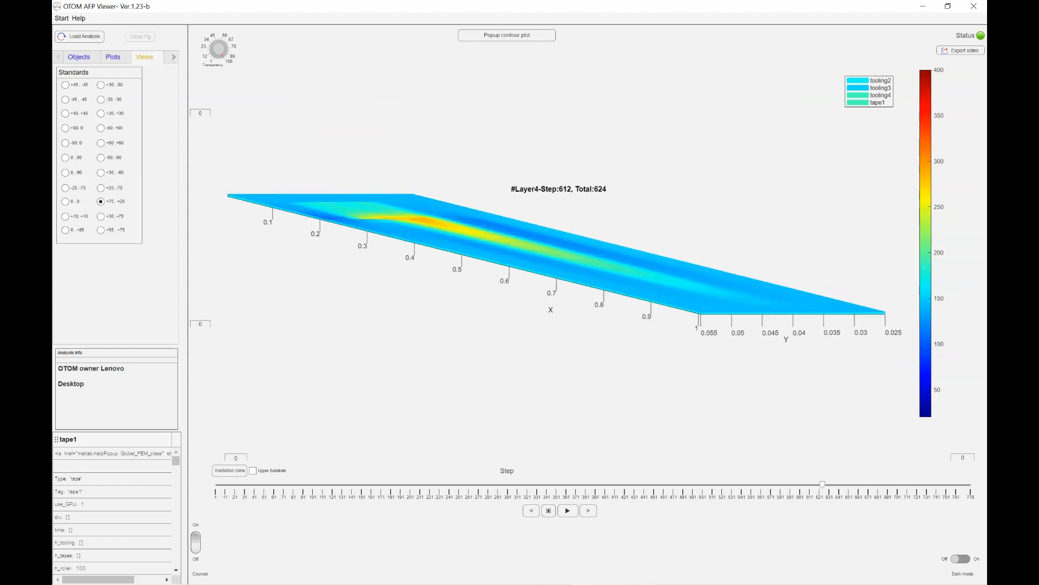
{"action": "left_click", "coordinate": [173, 57]}
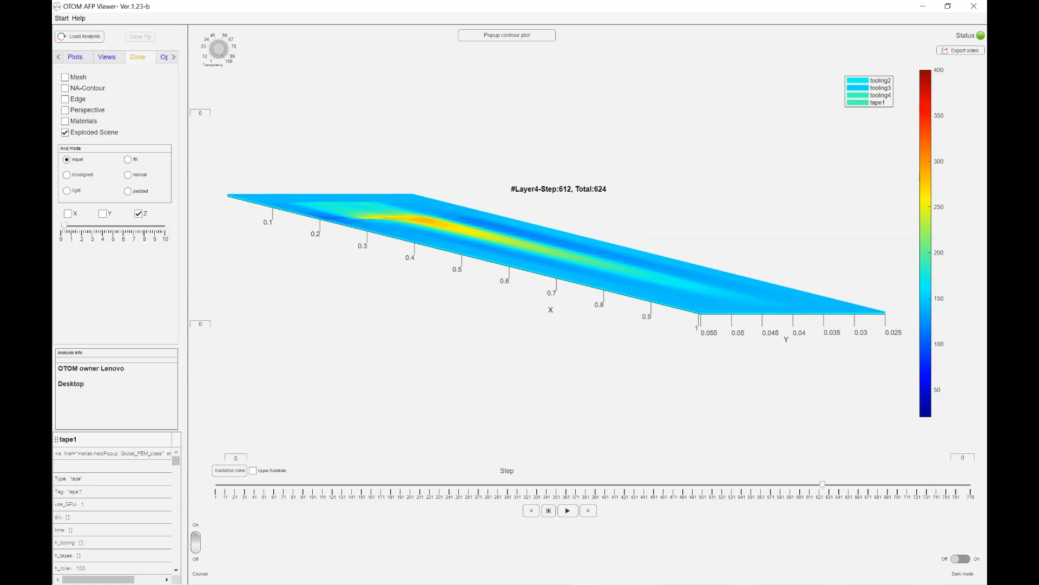
{"action": "left_click_drag", "start_coordinate": [65, 225], "coordinate": [69, 225]}
{"action": "left_click_drag", "start_coordinate": [568, 244], "coordinate": [569, 265]}
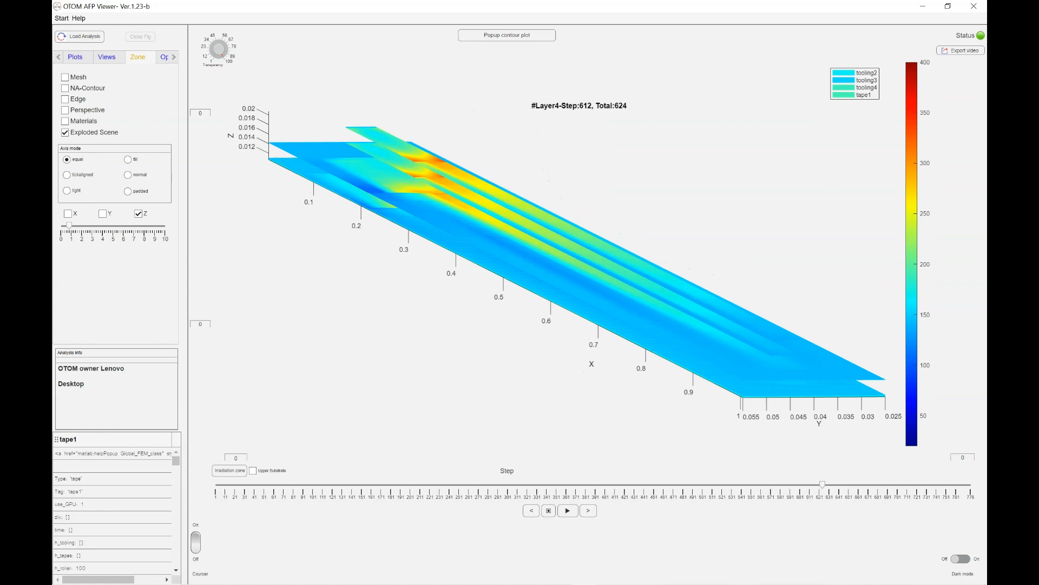
Step: Select all tooling and tape objects, update the Global Thermal plot and orbit the complete model
{"action": "left_click", "coordinate": [75, 57]}
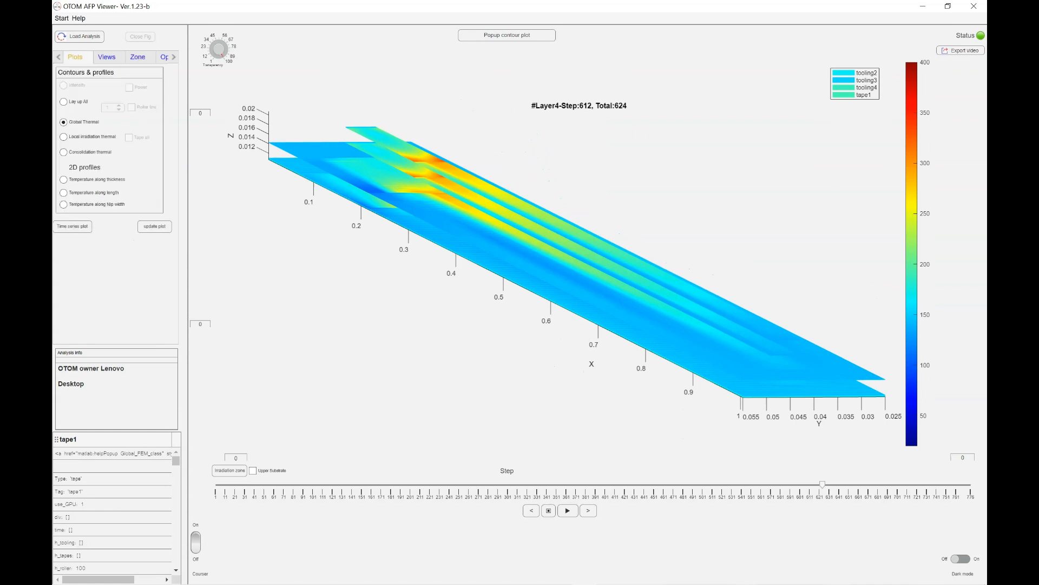
{"action": "left_click", "coordinate": [106, 57]}
{"action": "left_click", "coordinate": [75, 56]}
{"action": "left_click", "coordinate": [59, 57]}
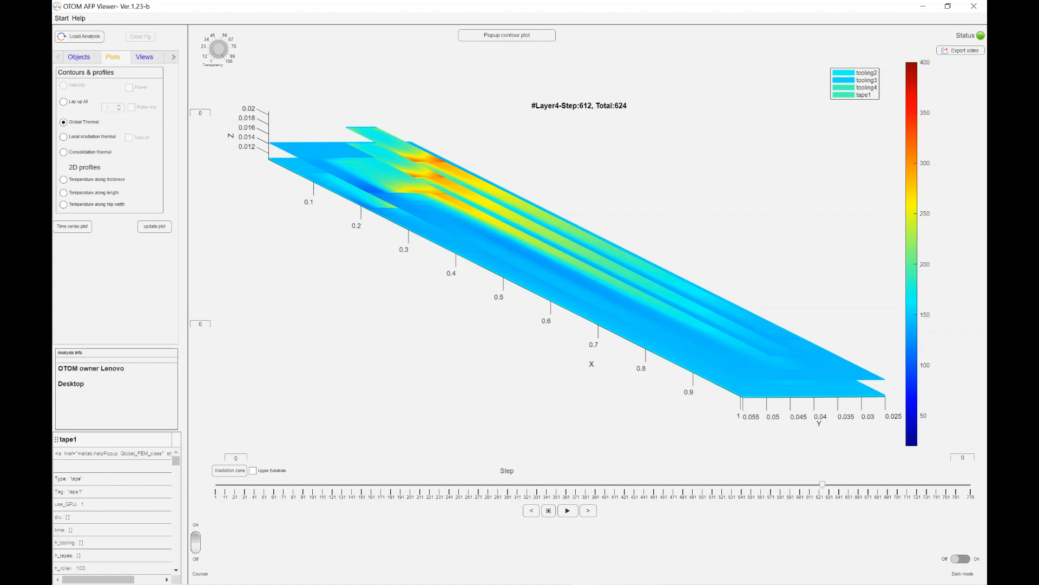
{"action": "left_click", "coordinate": [79, 57]}
{"action": "left_click", "coordinate": [71, 80]}
{"action": "left_click", "coordinate": [71, 79]}
{"action": "left_click", "coordinate": [71, 80]}
{"action": "left_click", "coordinate": [71, 139]}
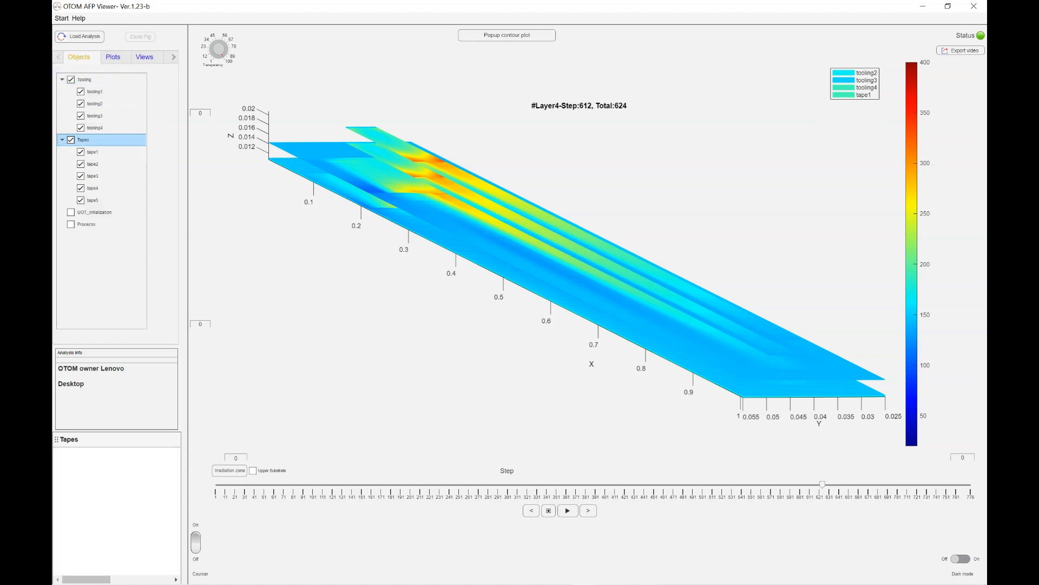
{"action": "left_click", "coordinate": [113, 57]}
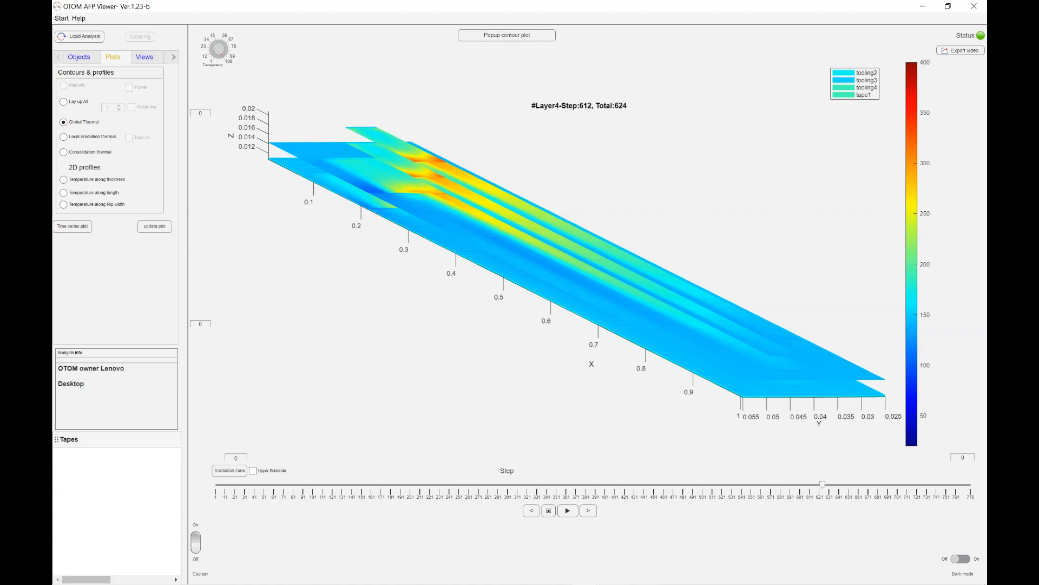
{"action": "left_click", "coordinate": [155, 226]}
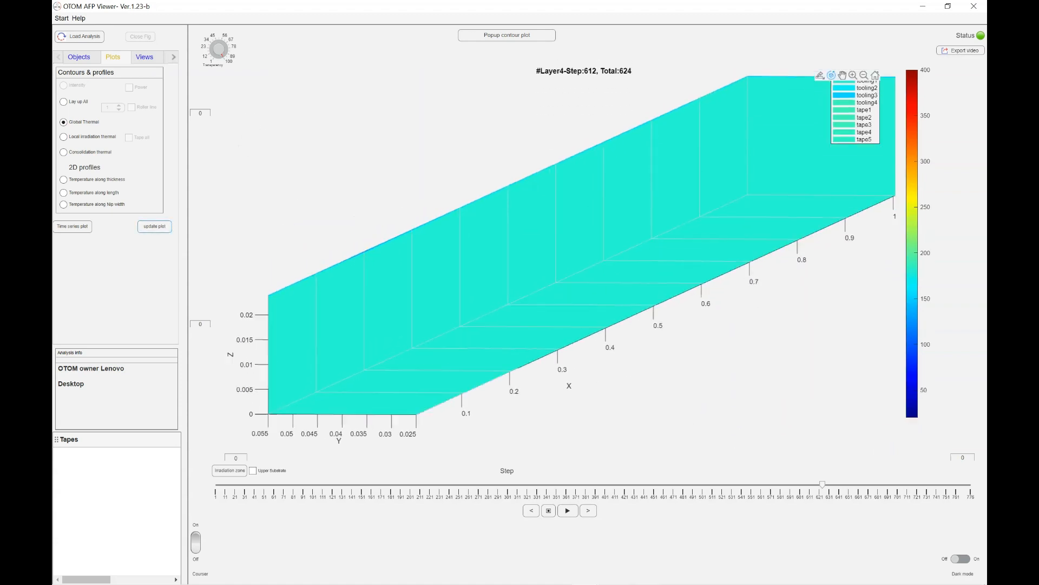
{"action": "left_click_drag", "start_coordinate": [606, 239], "coordinate": [609, 265]}
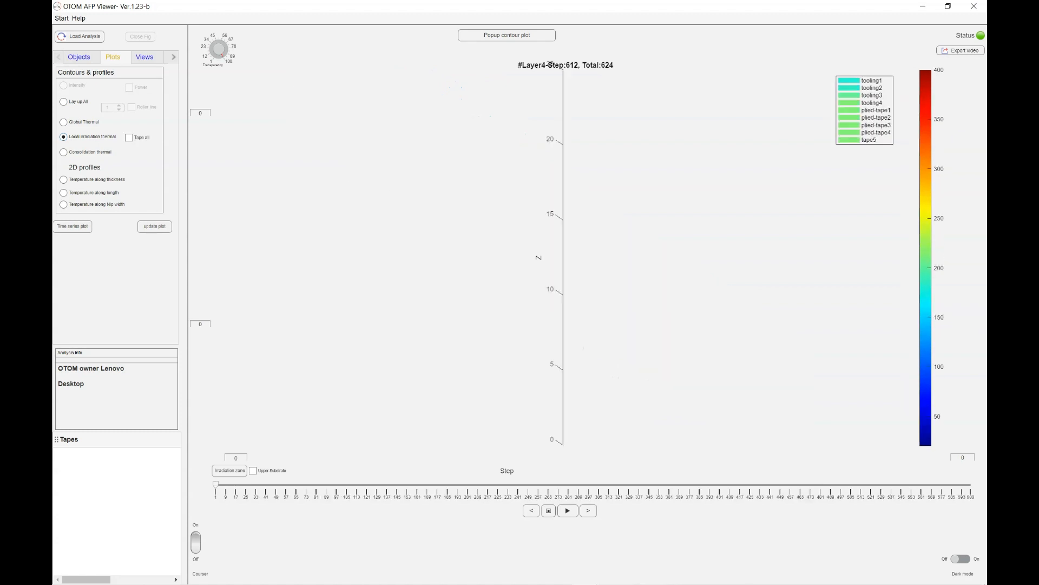
Step: Exclude tape5 from the displayed objects and update the Local irradiation thermal plot
{"action": "left_click", "coordinate": [79, 57]}
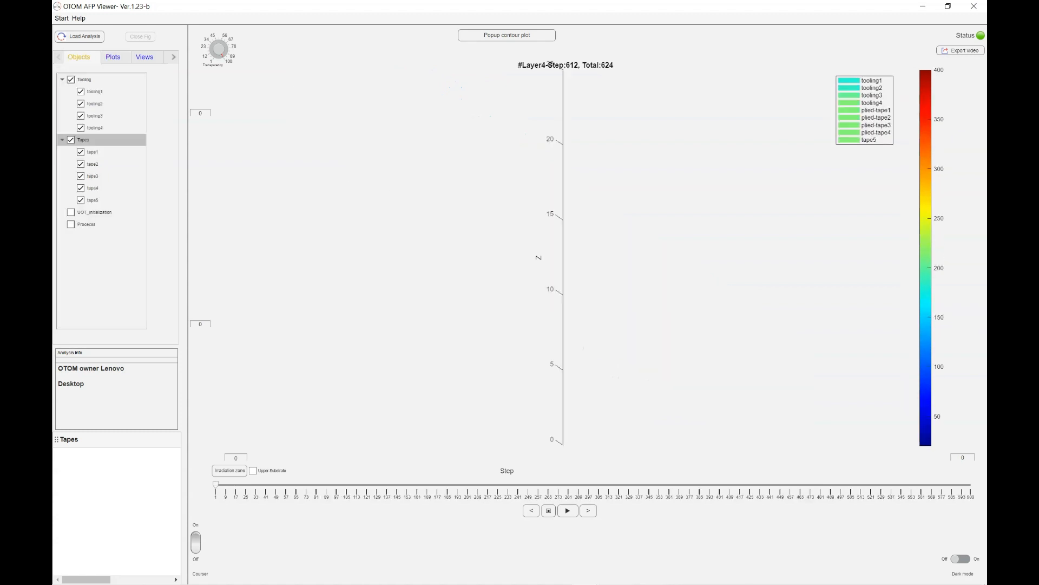
{"action": "left_click", "coordinate": [80, 200]}
{"action": "left_click", "coordinate": [112, 57]}
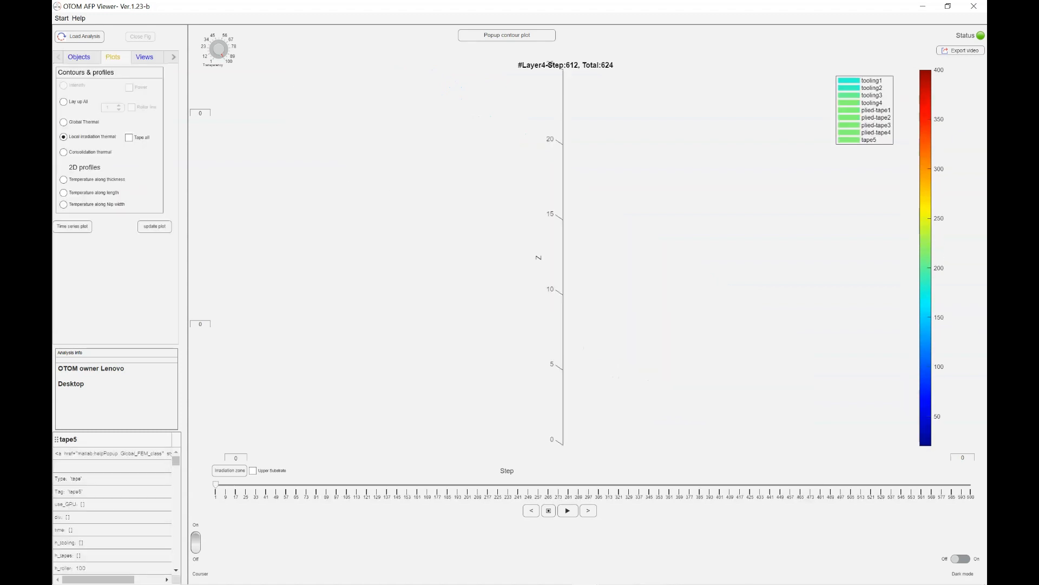
{"action": "left_click", "coordinate": [154, 227]}
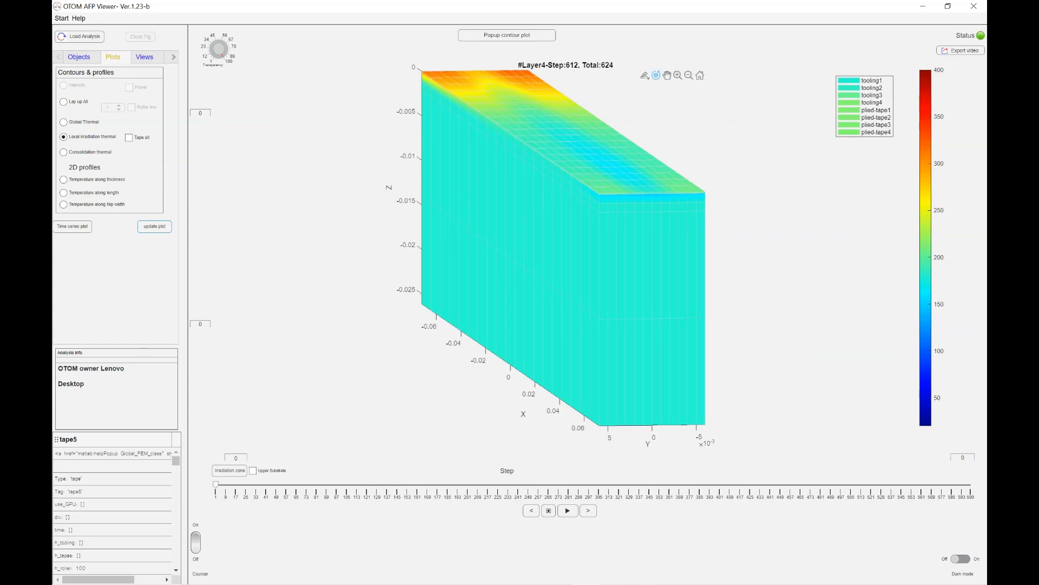
Step: Play the local irradiation thermal results from the early steps of layer 1, stop, and replay them from near the start
{"action": "left_click", "coordinate": [242, 484]}
{"action": "left_click", "coordinate": [223, 484]}
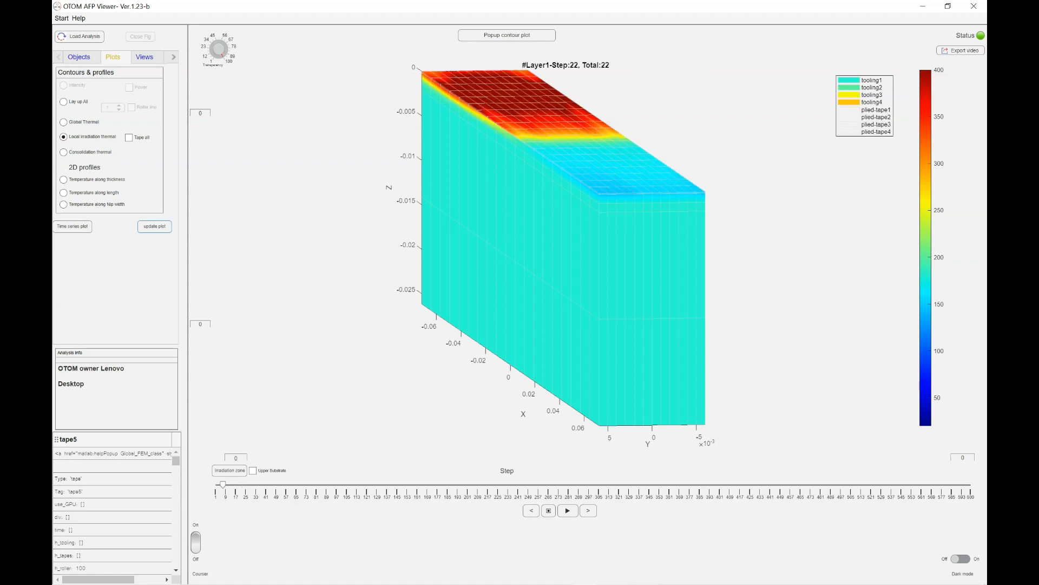
{"action": "left_click", "coordinate": [218, 484]}
{"action": "left_click", "coordinate": [568, 511]}
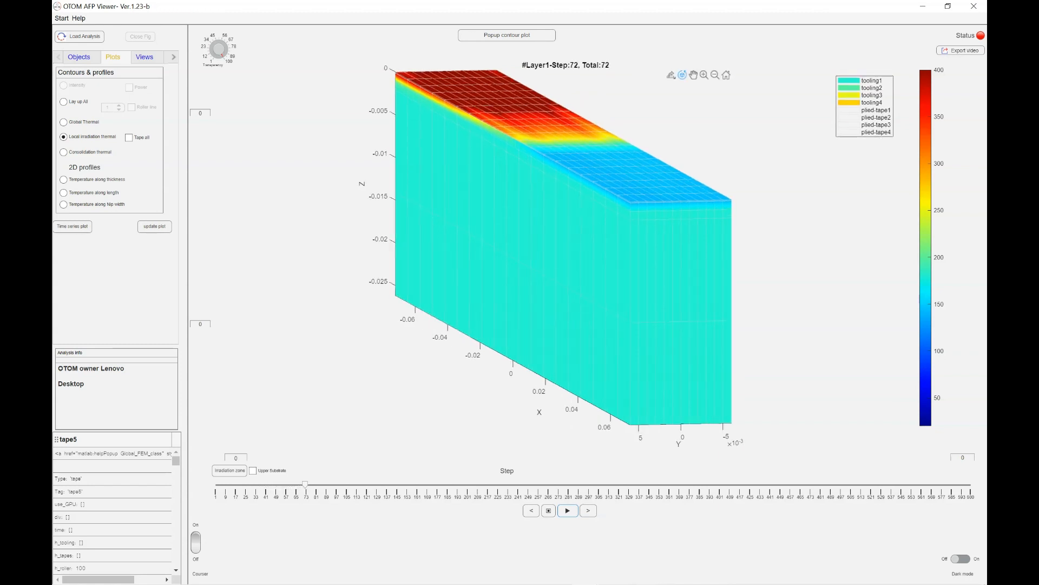
{"action": "left_click", "coordinate": [549, 510]}
{"action": "left_click", "coordinate": [218, 485]}
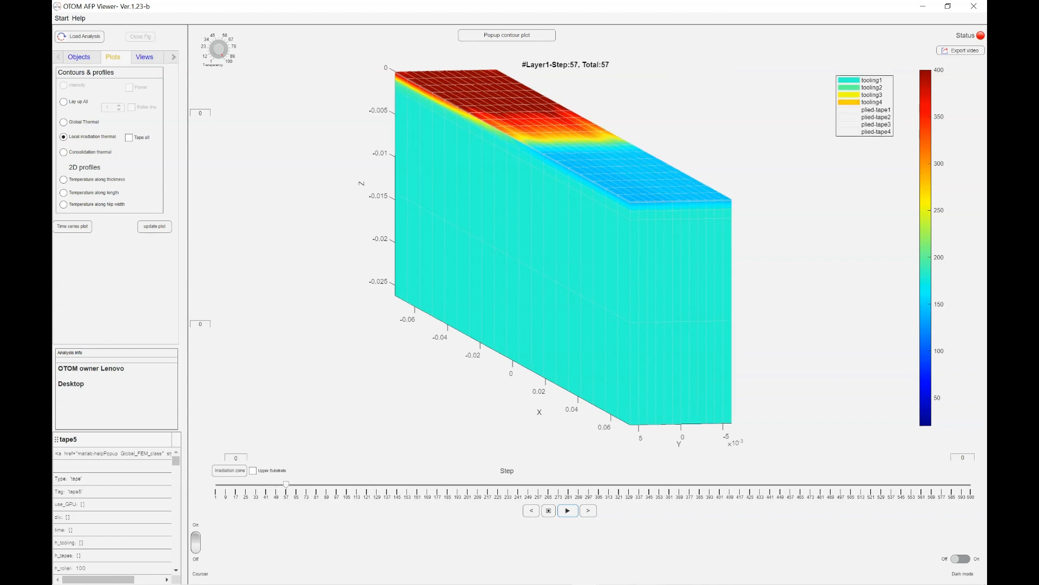
{"action": "left_click", "coordinate": [548, 510]}
Step: Advance the local irradiation results to total step 162 in layer 2 and orbit to face the model's end
{"action": "left_click", "coordinate": [337, 485]}
{"action": "left_click", "coordinate": [359, 485]}
{"action": "left_click", "coordinate": [380, 485]}
{"action": "left_click", "coordinate": [402, 485]}
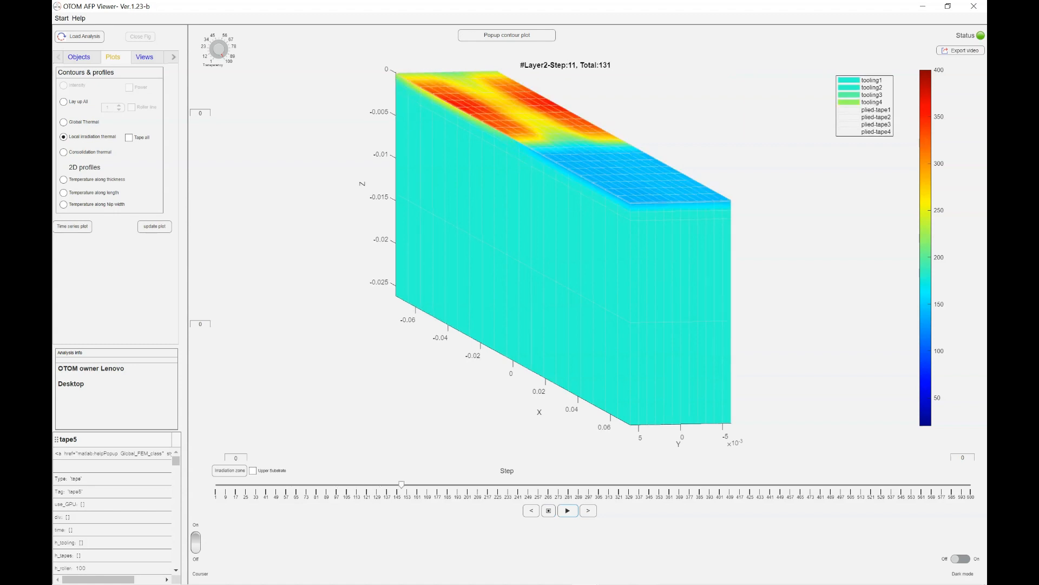
{"action": "left_click", "coordinate": [419, 485]}
{"action": "left_click_drag", "start_coordinate": [547, 260], "coordinate": [489, 243]}
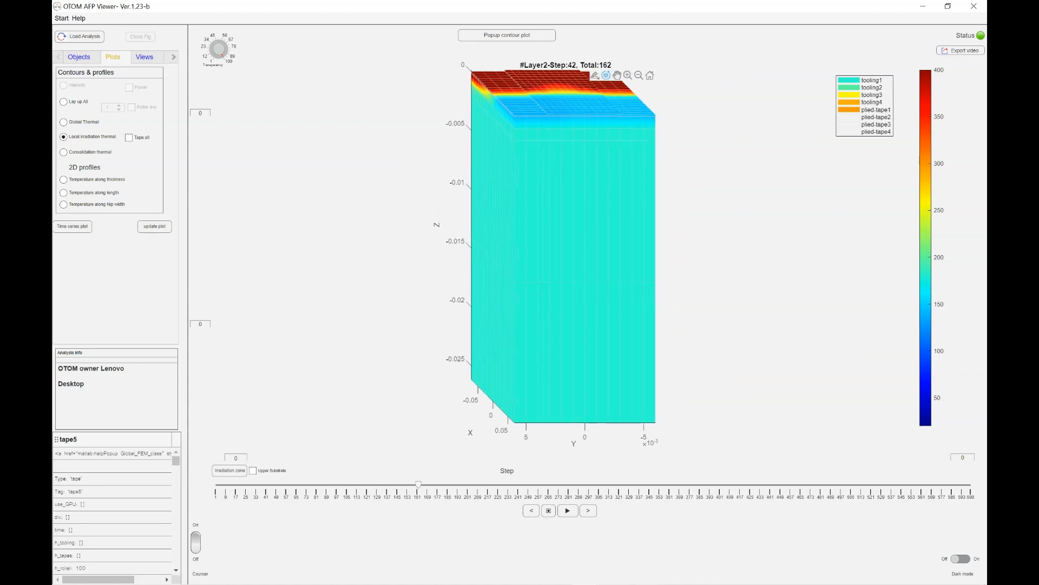
Step: Advance through layer 3 to total step 373 in layer 4 and orbit to examine the top surface lengthwise
{"action": "left_click", "coordinate": [514, 484]}
{"action": "left_click", "coordinate": [582, 485]}
{"action": "left_click", "coordinate": [647, 485]}
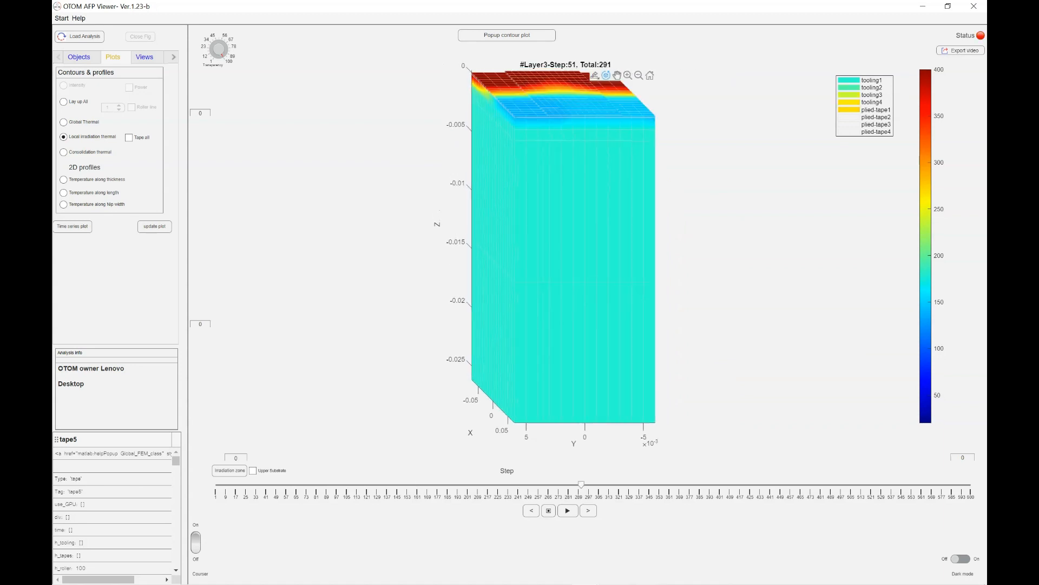
{"action": "left_click", "coordinate": [684, 485]}
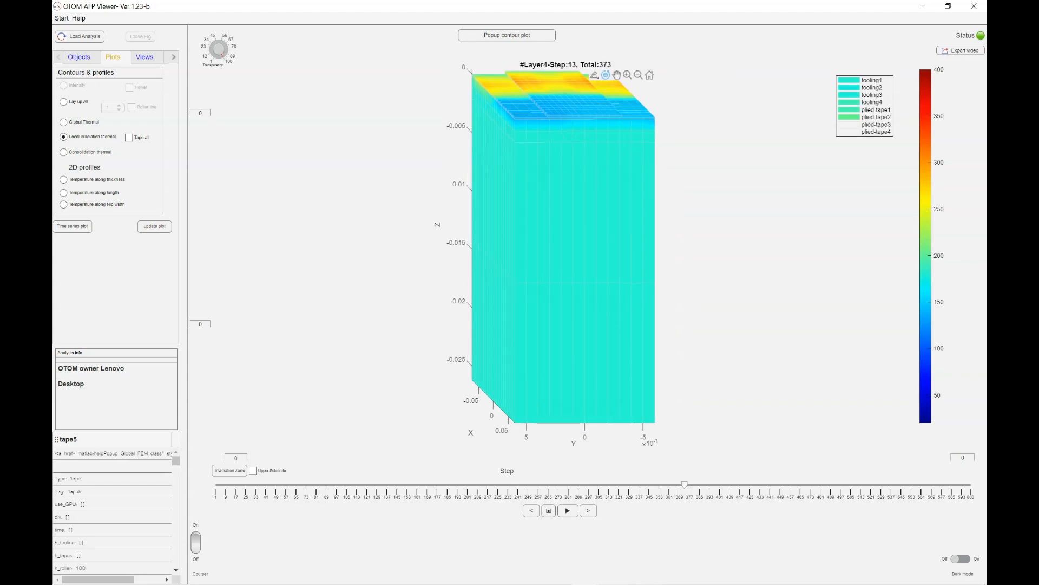
{"action": "left_click_drag", "start_coordinate": [563, 254], "coordinate": [588, 288]}
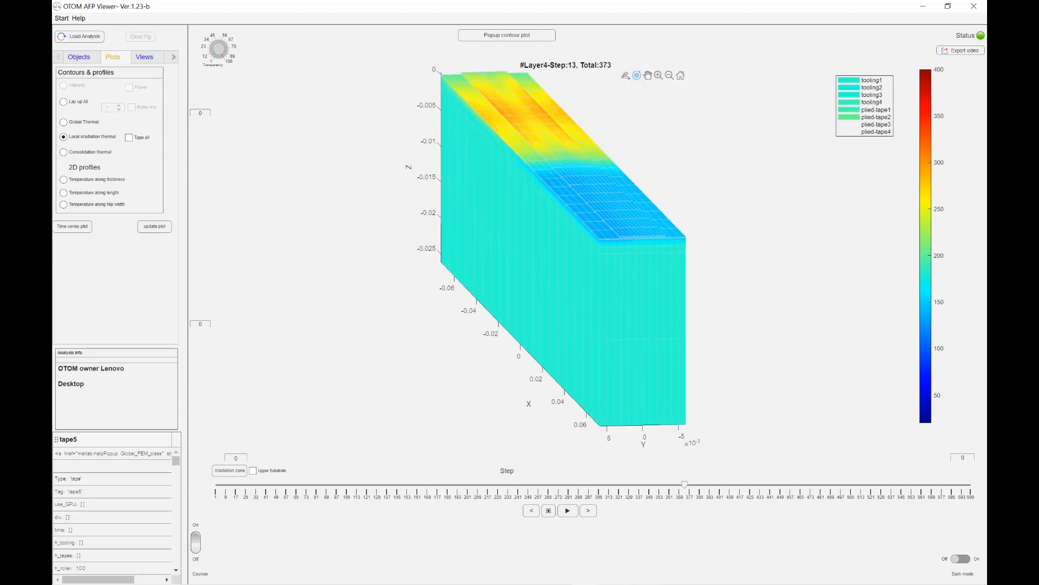
Step: Advance the local irradiation results through the start of layer 5 to total step 558
{"action": "left_click", "coordinate": [737, 484]}
{"action": "left_click", "coordinate": [803, 485]}
{"action": "left_click", "coordinate": [821, 484]}
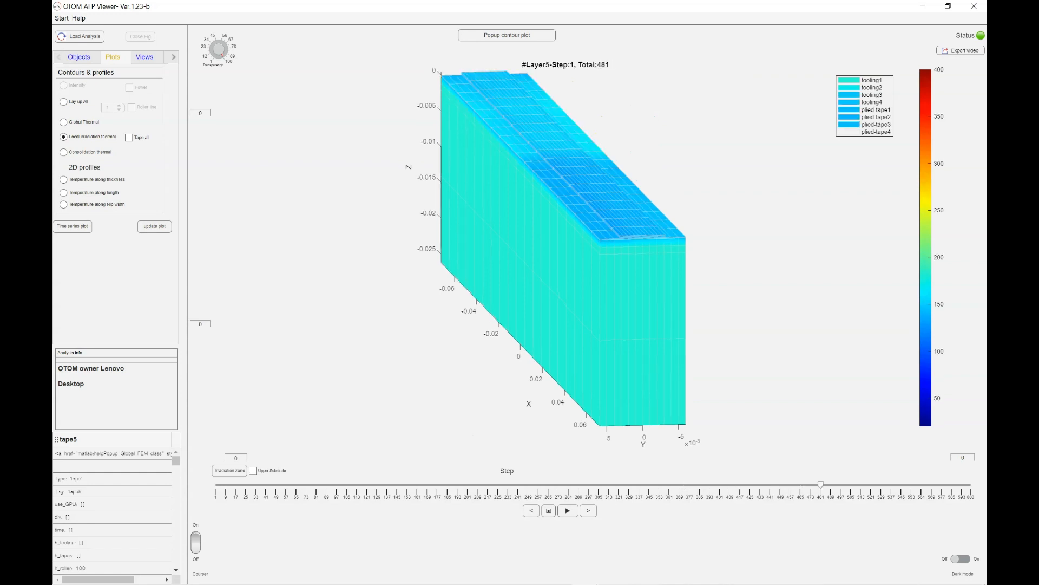
{"action": "left_click", "coordinate": [885, 485]}
{"action": "left_click", "coordinate": [917, 484]}
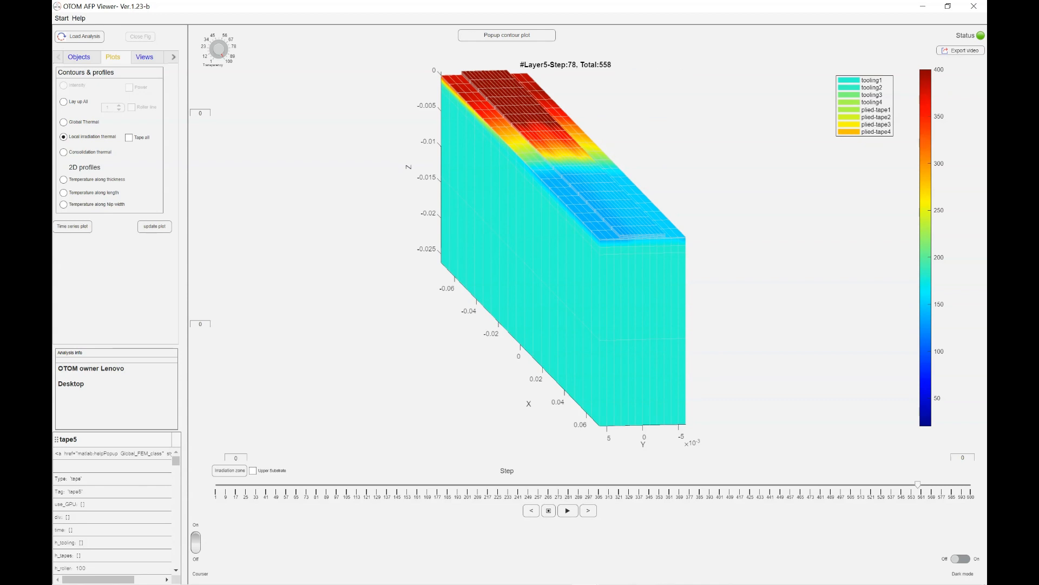
Step: Switch the model through the -60, -60 and -90, 0 standard views to the 0, 0 side view
{"action": "left_click", "coordinate": [144, 56]}
{"action": "left_click", "coordinate": [101, 158]}
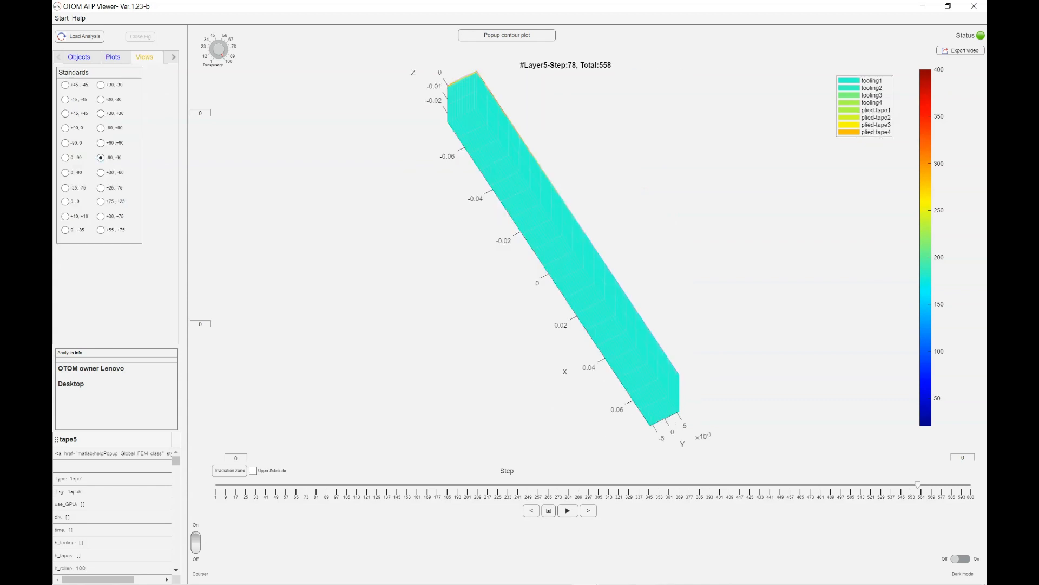
{"action": "left_click", "coordinate": [65, 143]}
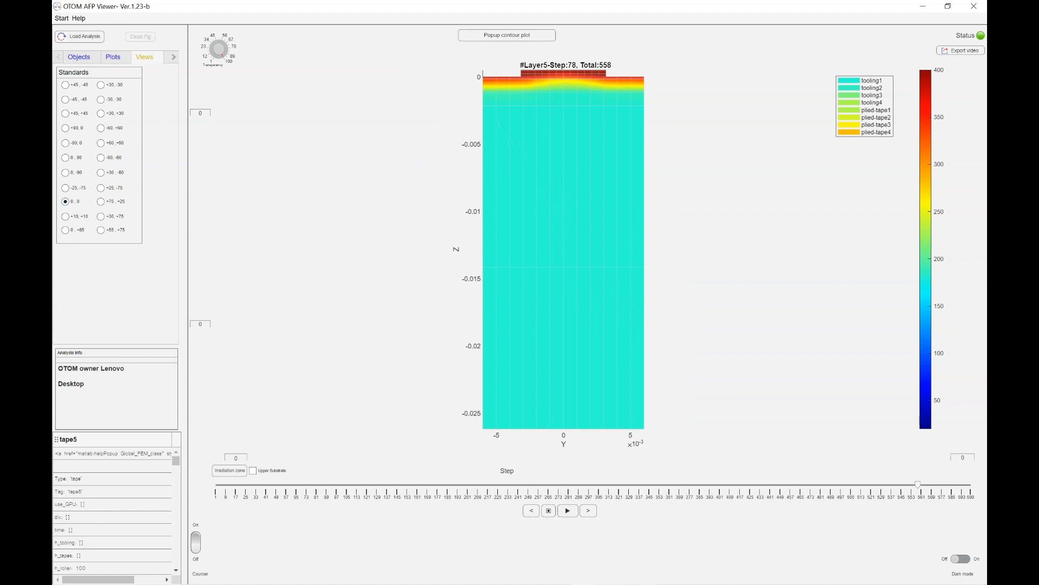
{"action": "left_click", "coordinate": [174, 57]}
{"action": "left_click", "coordinate": [138, 56]}
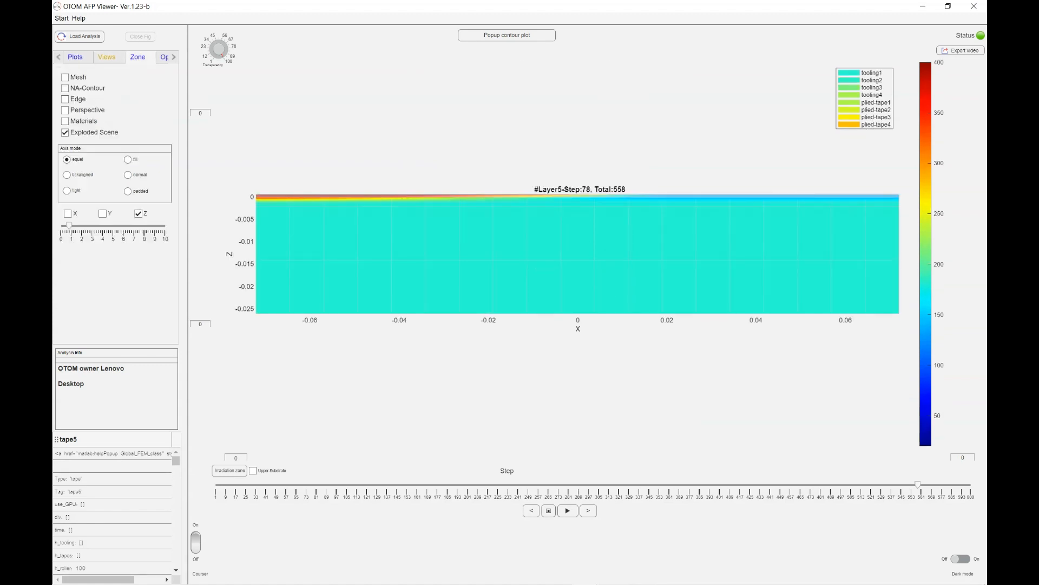
Step: Compare the equal, tick-aligned and fill axis modes, and set the axis mode to normal
{"action": "left_click", "coordinate": [128, 175]}
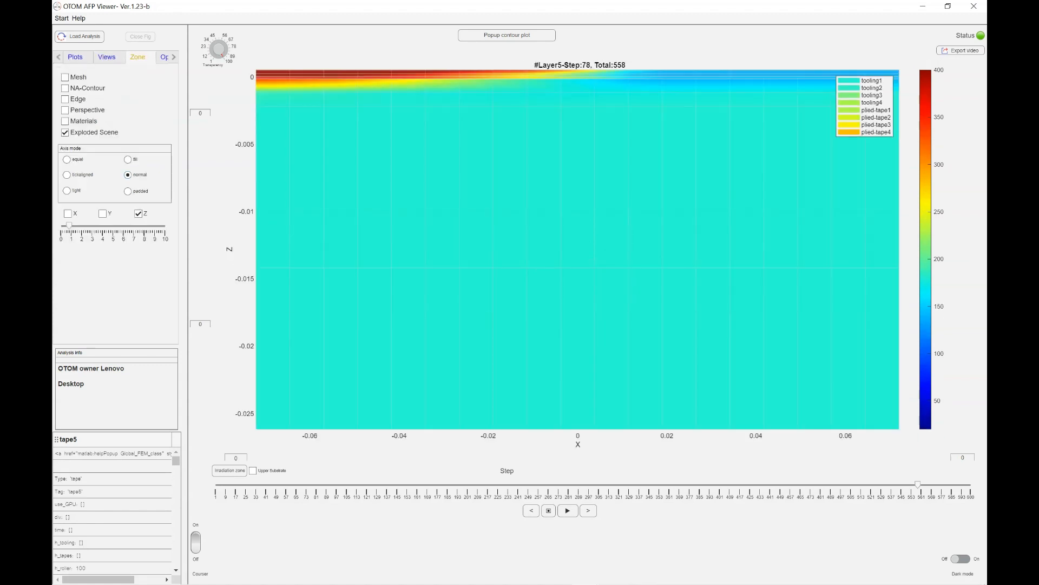
{"action": "left_click", "coordinate": [67, 174]}
{"action": "left_click", "coordinate": [67, 159]}
{"action": "left_click", "coordinate": [128, 159]}
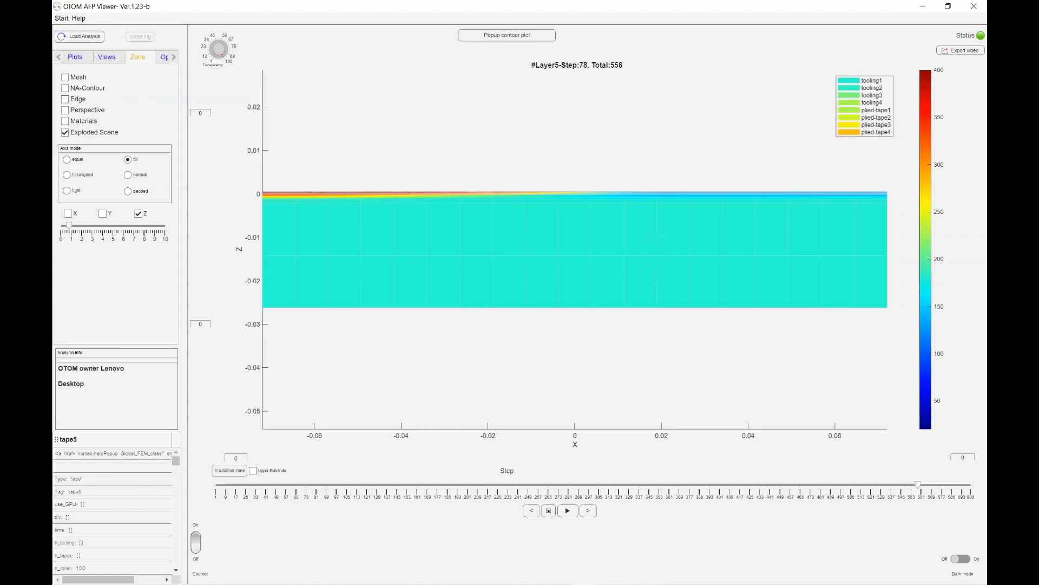
{"action": "left_click", "coordinate": [128, 175]}
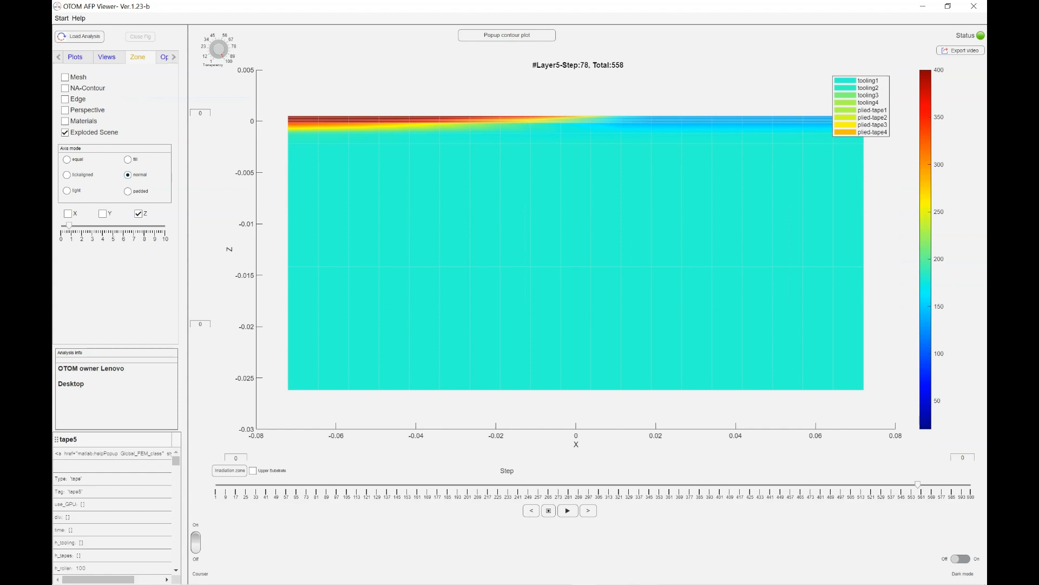
Step: Increase the exploded scene's Z separation to about 5 and orbit to an angled view of the layers
{"action": "left_click_drag", "start_coordinate": [69, 225], "coordinate": [78, 225]}
{"action": "left_click_drag", "start_coordinate": [576, 228], "coordinate": [544, 269]}
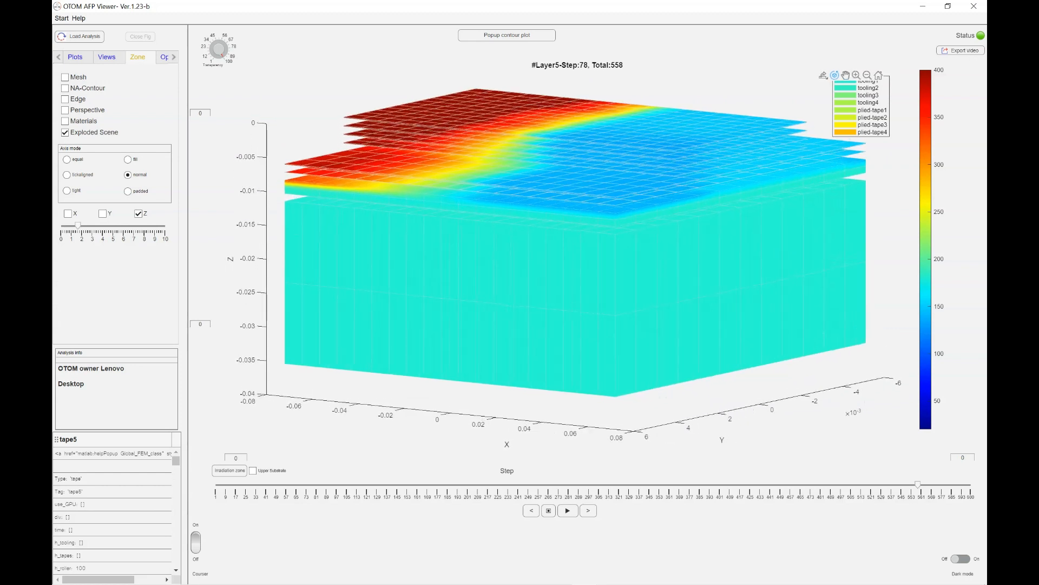
{"action": "left_click", "coordinate": [111, 226]}
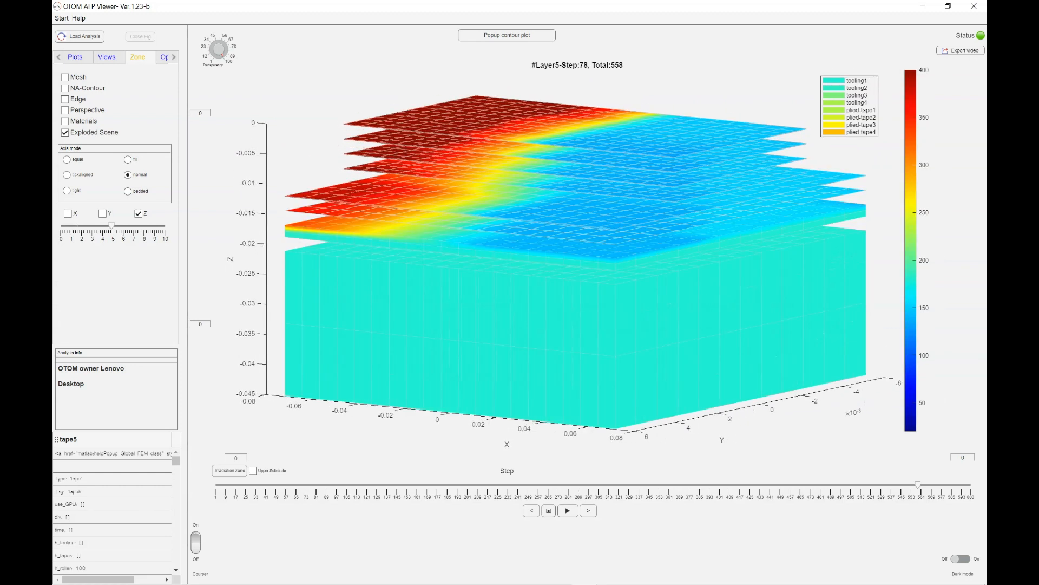
Step: Enable the Tape all option for the local irradiation thermal contour
{"action": "left_click", "coordinate": [107, 57]}
{"action": "left_click", "coordinate": [76, 57]}
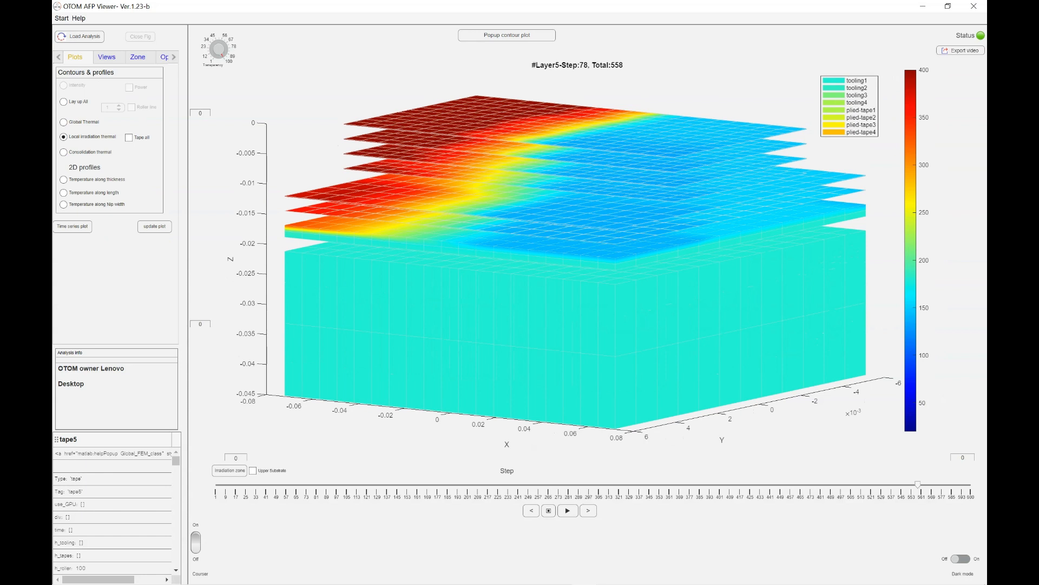
{"action": "left_click", "coordinate": [129, 138]}
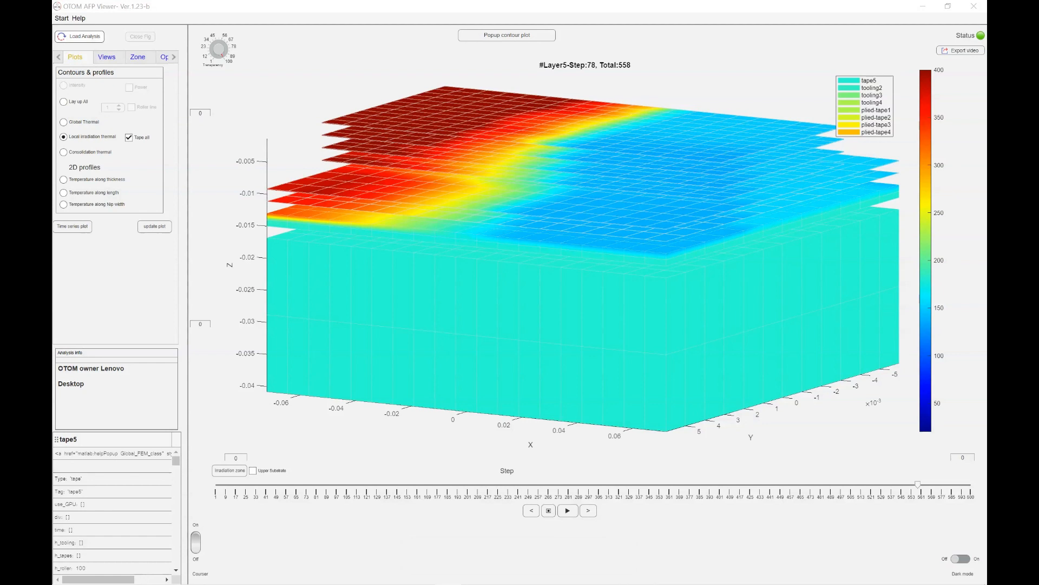
Step: Exclude all tooling and every tape except tape5, and update the local irradiation thermal plot
{"action": "left_click", "coordinate": [59, 57]}
{"action": "left_click", "coordinate": [79, 57]}
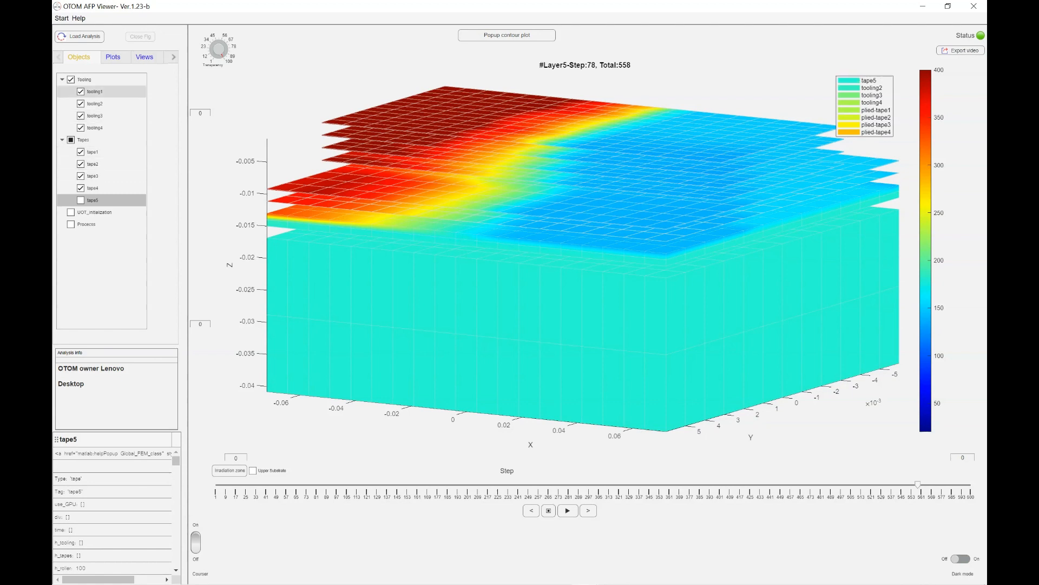
{"action": "left_click", "coordinate": [70, 79]}
{"action": "left_click", "coordinate": [70, 140]}
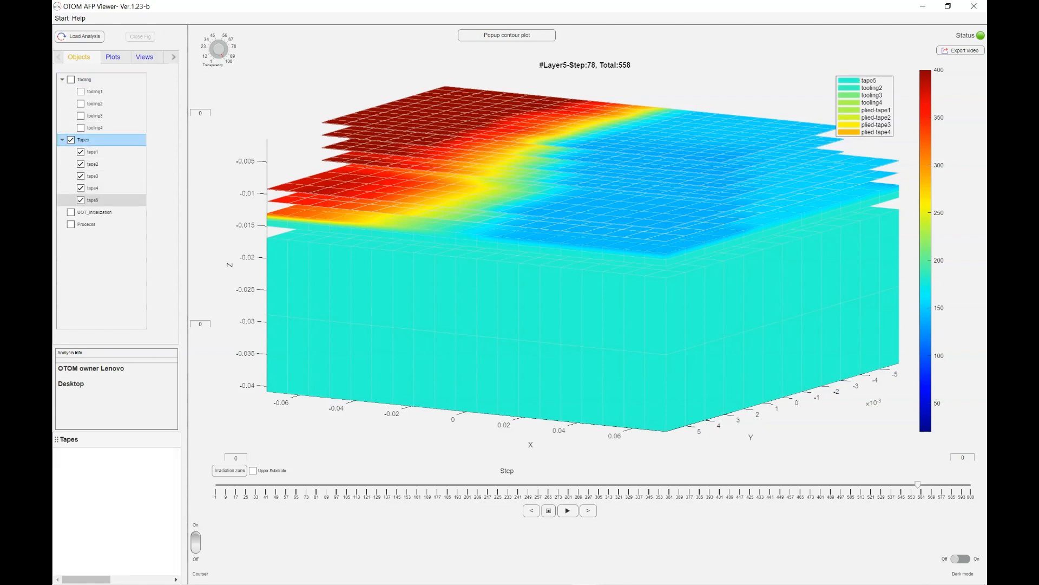
{"action": "left_click", "coordinate": [70, 139]}
{"action": "left_click", "coordinate": [80, 200]}
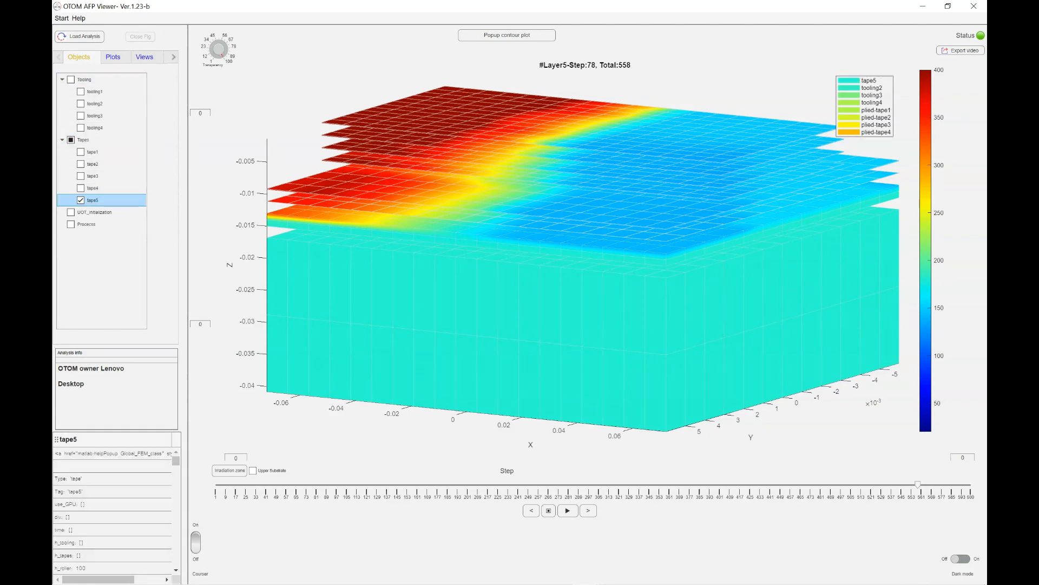
{"action": "left_click", "coordinate": [112, 57]}
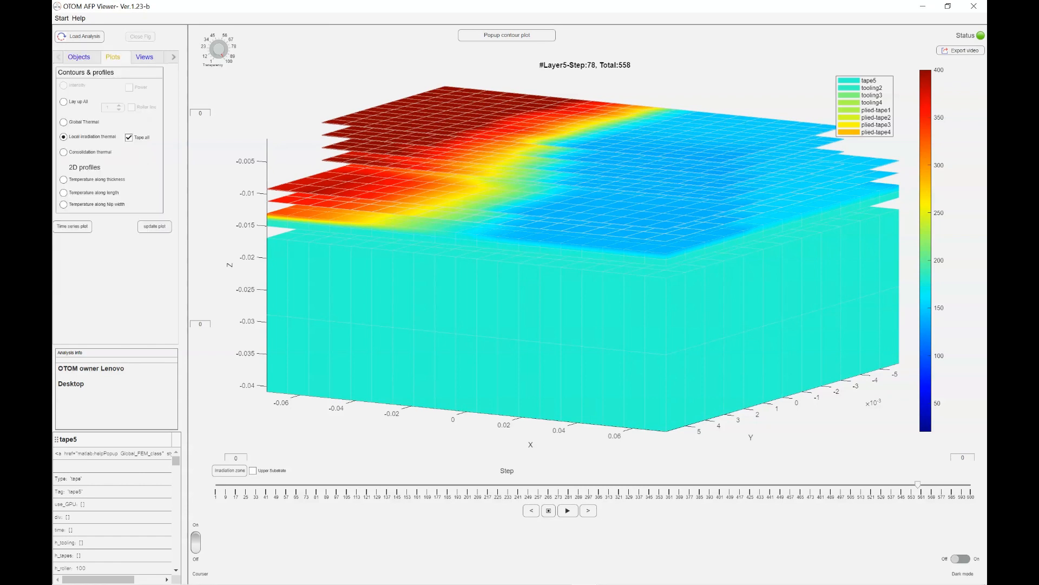
{"action": "left_click", "coordinate": [155, 226]}
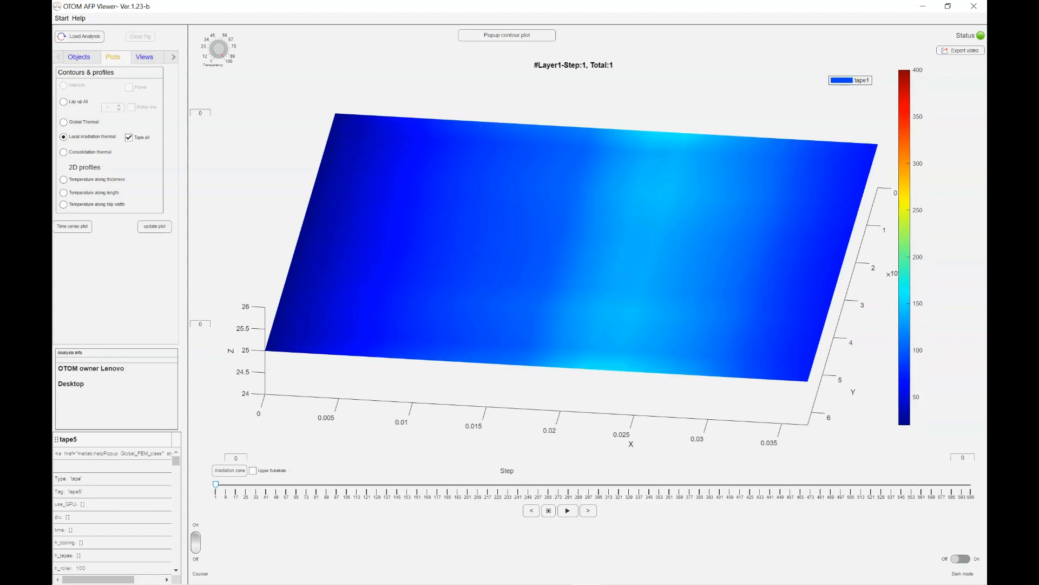
Step: Play the tape's local irradiation results to total step 27, restart near the beginning, and stop at total step 138 in layer 2
{"action": "left_click", "coordinate": [568, 510]}
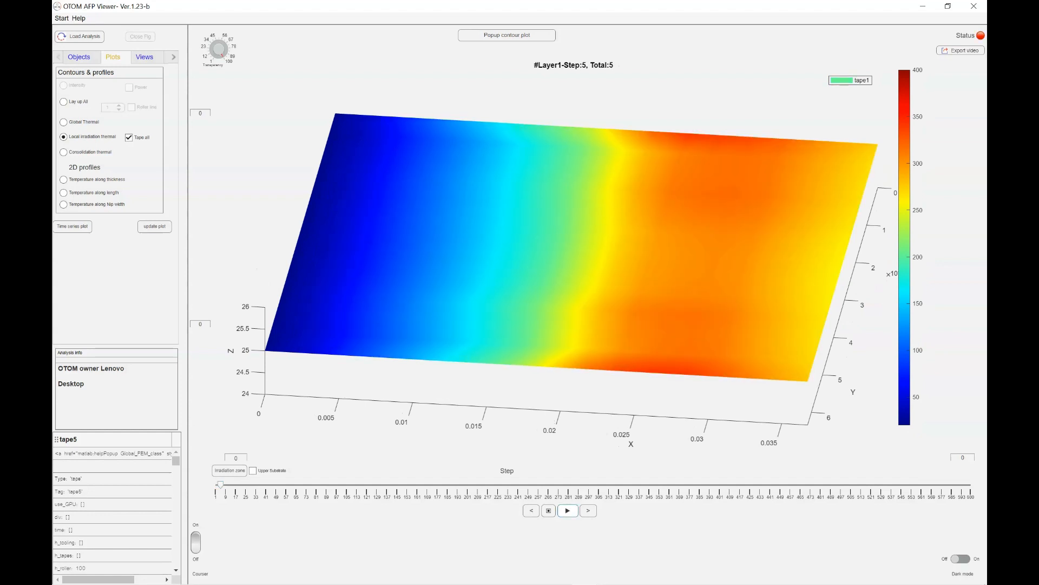
{"action": "left_click", "coordinate": [549, 511]}
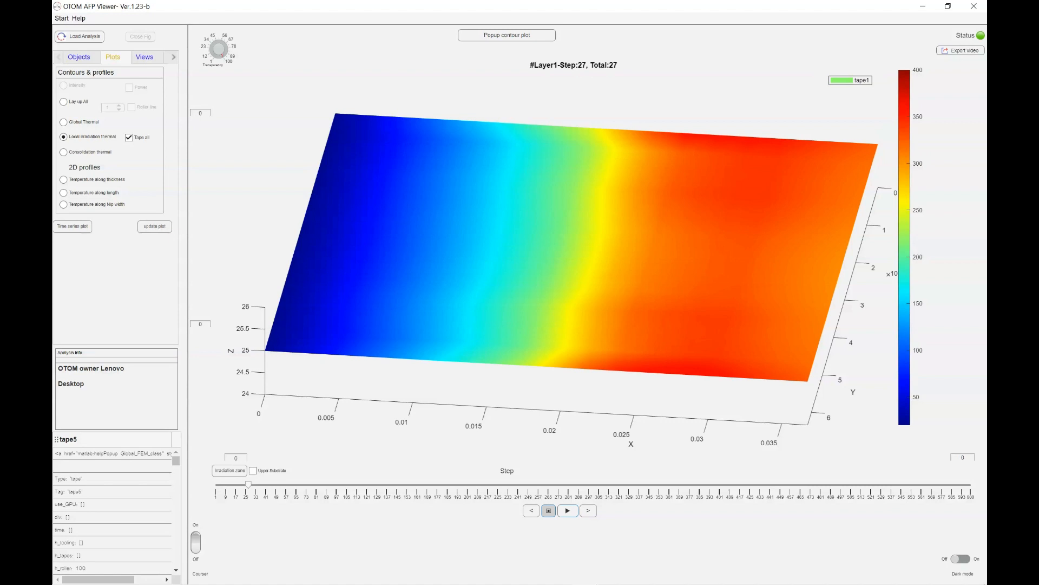
{"action": "left_click", "coordinate": [219, 484]}
{"action": "left_click", "coordinate": [567, 511]}
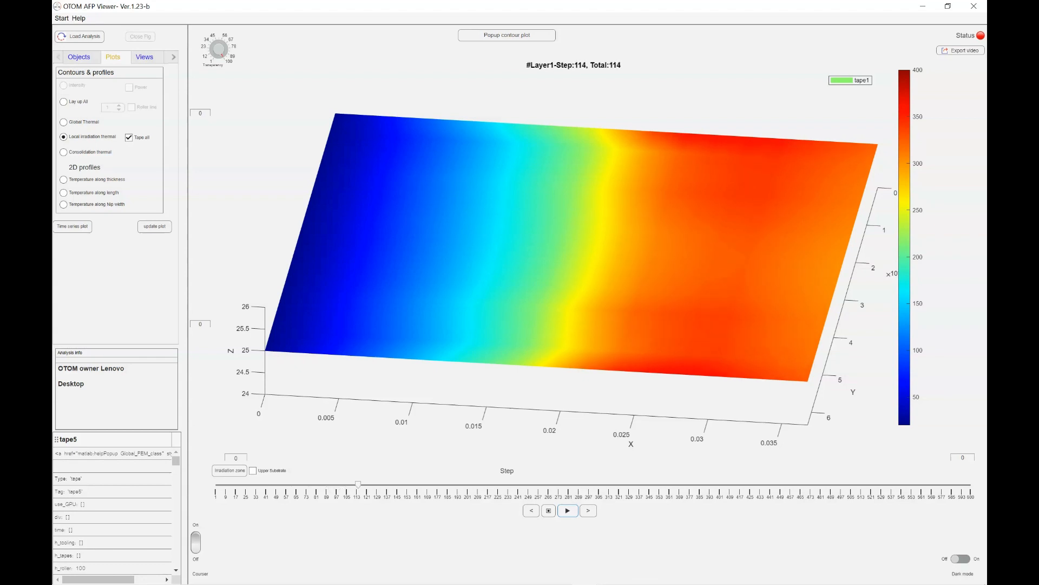
{"action": "left_click", "coordinate": [548, 510]}
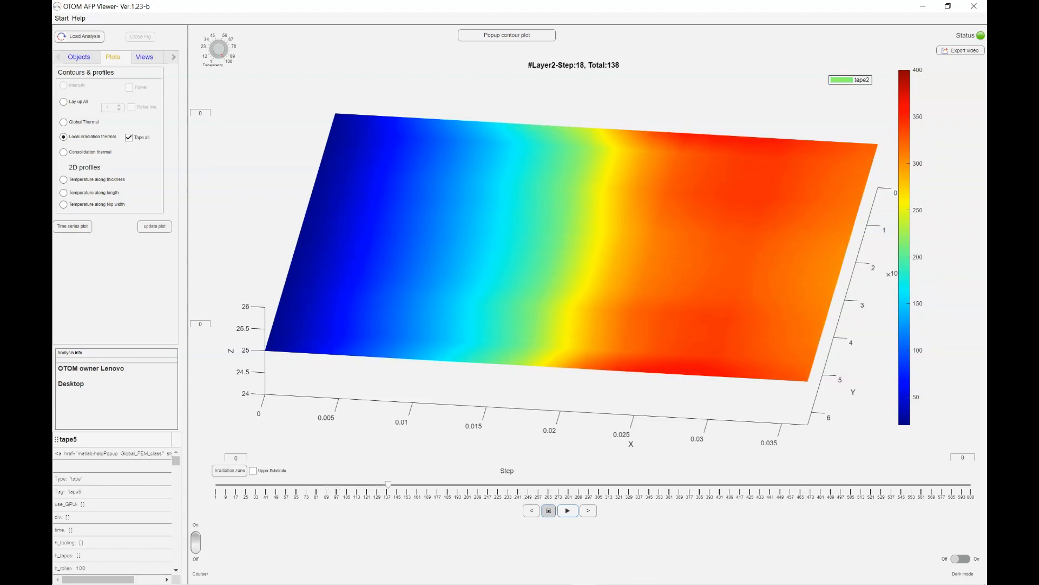
Step: Replay the tape results from the end of layer 1 into layer 3, and advance to total step 594 in layer 5
{"action": "left_click", "coordinate": [567, 511]}
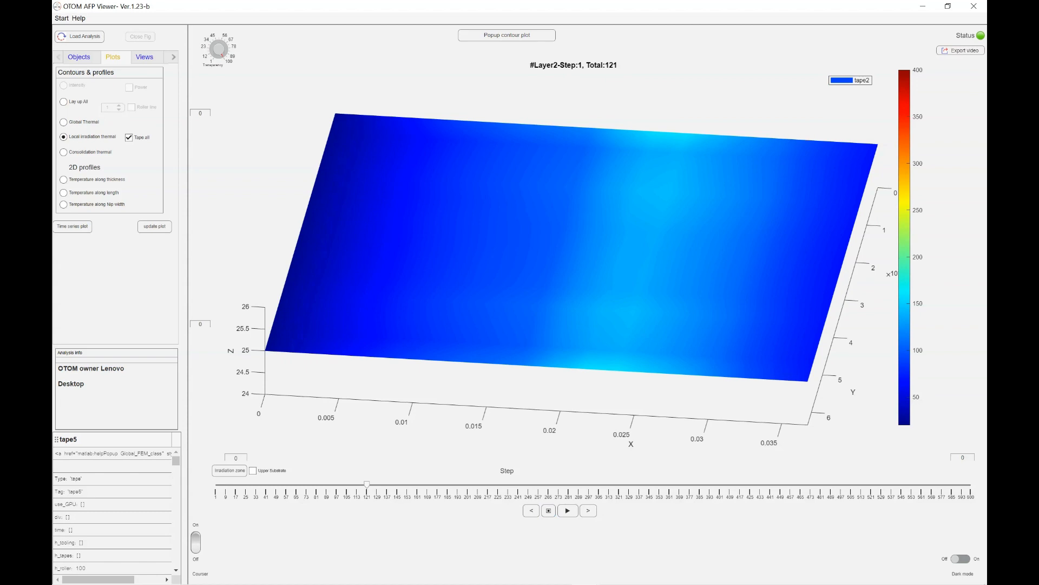
{"action": "left_click_drag", "start_coordinate": [367, 484], "coordinate": [360, 484]}
{"action": "left_click", "coordinate": [568, 511]}
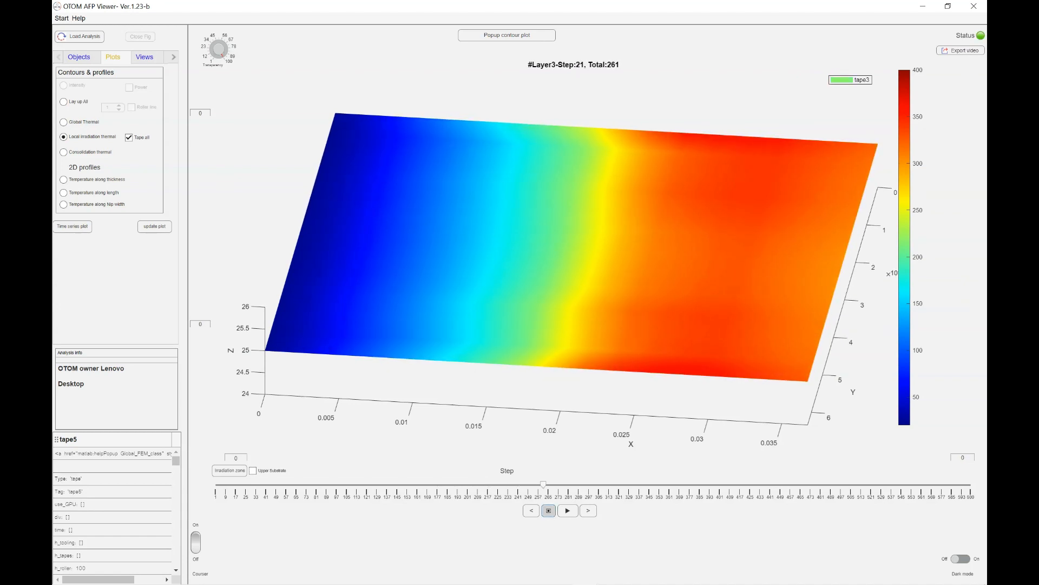
{"action": "key", "text": "XF86AudioLowerVolume"}
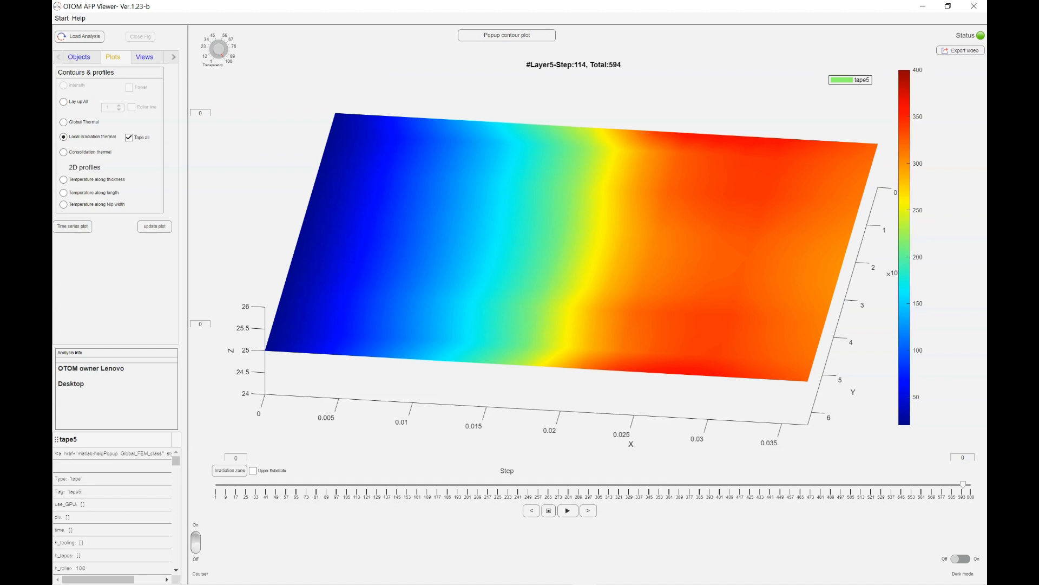
Step: Show the consolidation thermal contour for tape5 and orbit to examine the block's front side
{"action": "left_click", "coordinate": [79, 57]}
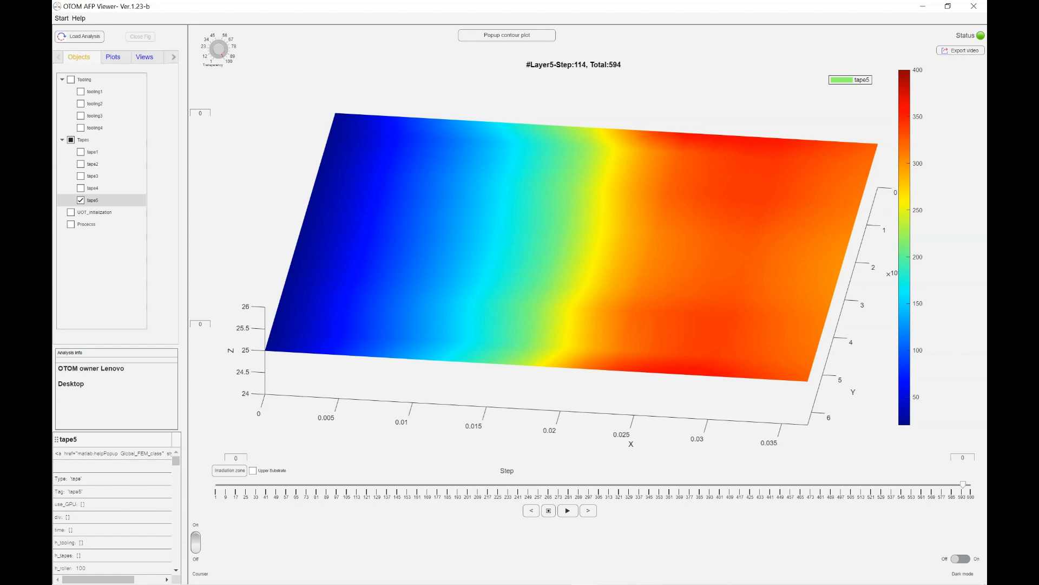
{"action": "left_click", "coordinate": [112, 56]}
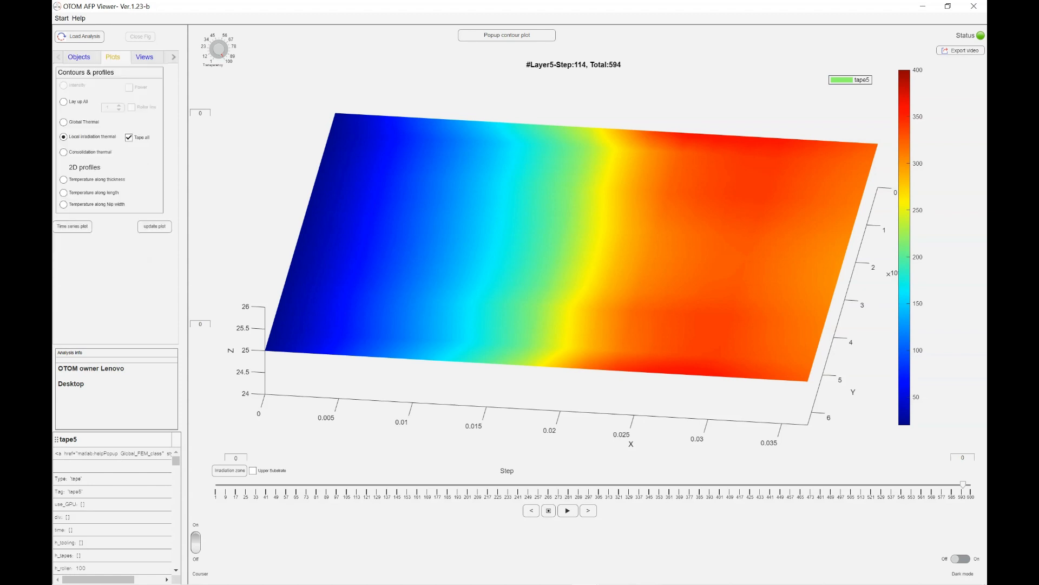
{"action": "left_click", "coordinate": [79, 57]}
{"action": "left_click", "coordinate": [113, 57]}
{"action": "left_click", "coordinate": [79, 57]}
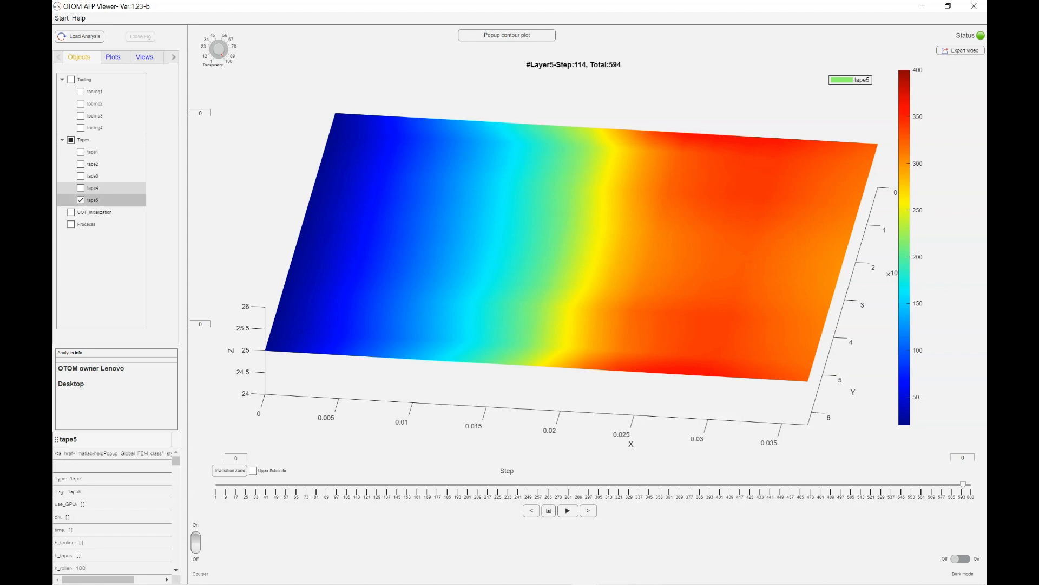
{"action": "left_click", "coordinate": [113, 57]}
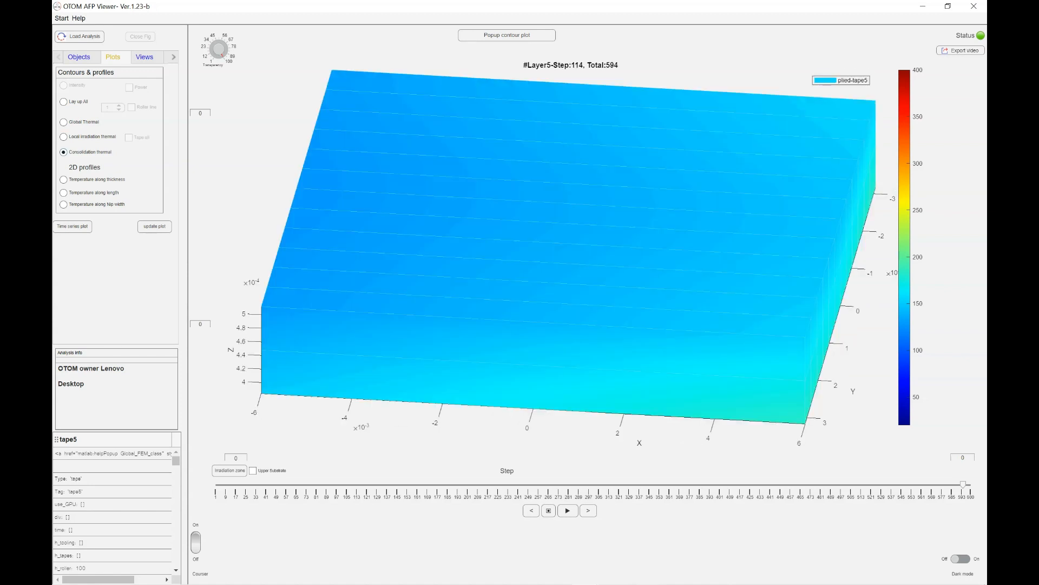
{"action": "left_click_drag", "start_coordinate": [569, 287], "coordinate": [561, 235]}
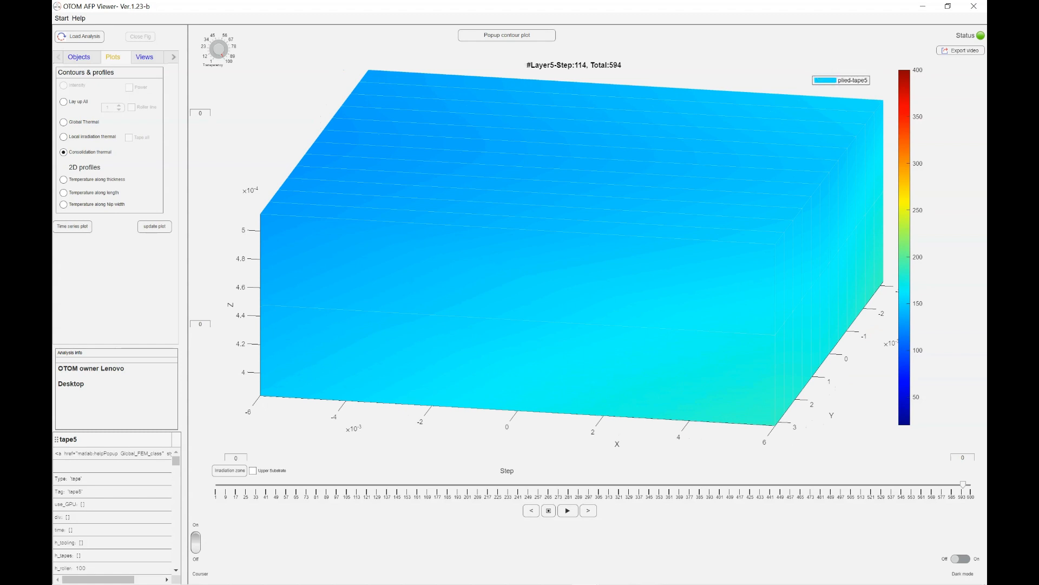
Step: Include all tooling and all tapes, and update the consolidation thermal plot
{"action": "left_click", "coordinate": [79, 57]}
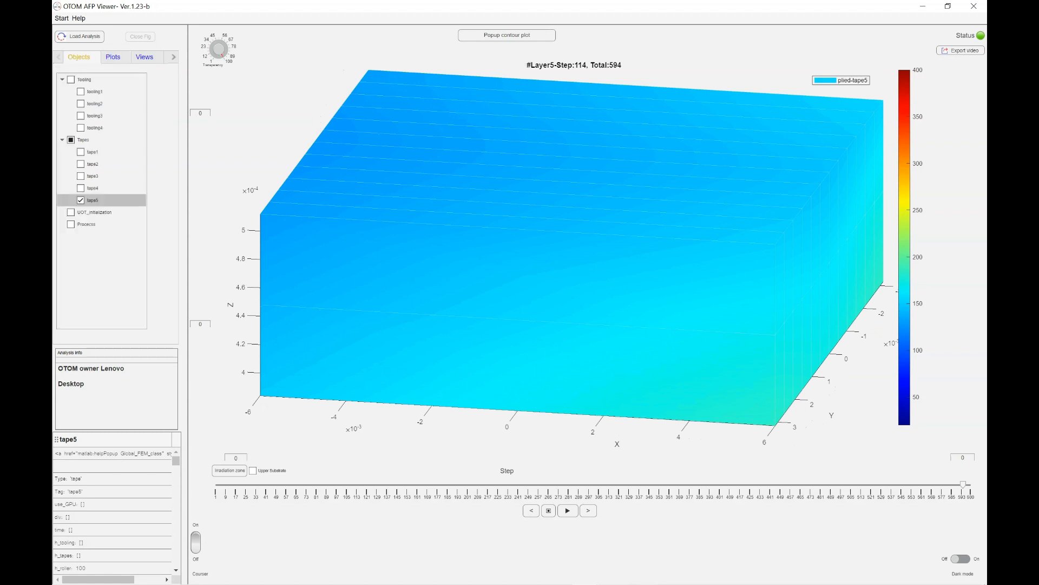
{"action": "left_click", "coordinate": [84, 79]}
{"action": "left_click", "coordinate": [70, 139]}
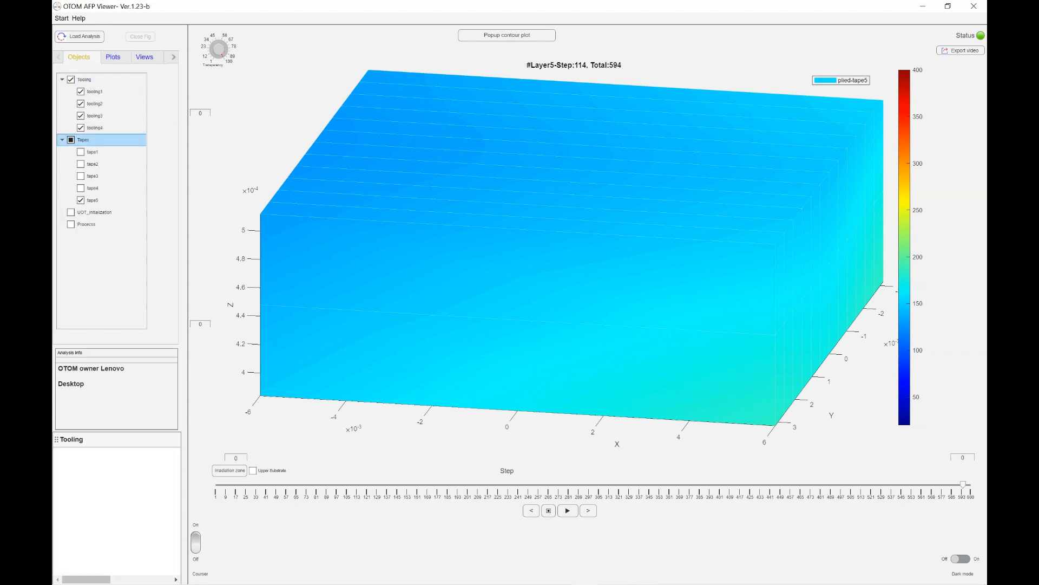
{"action": "left_click", "coordinate": [113, 57]}
{"action": "left_click", "coordinate": [154, 227]}
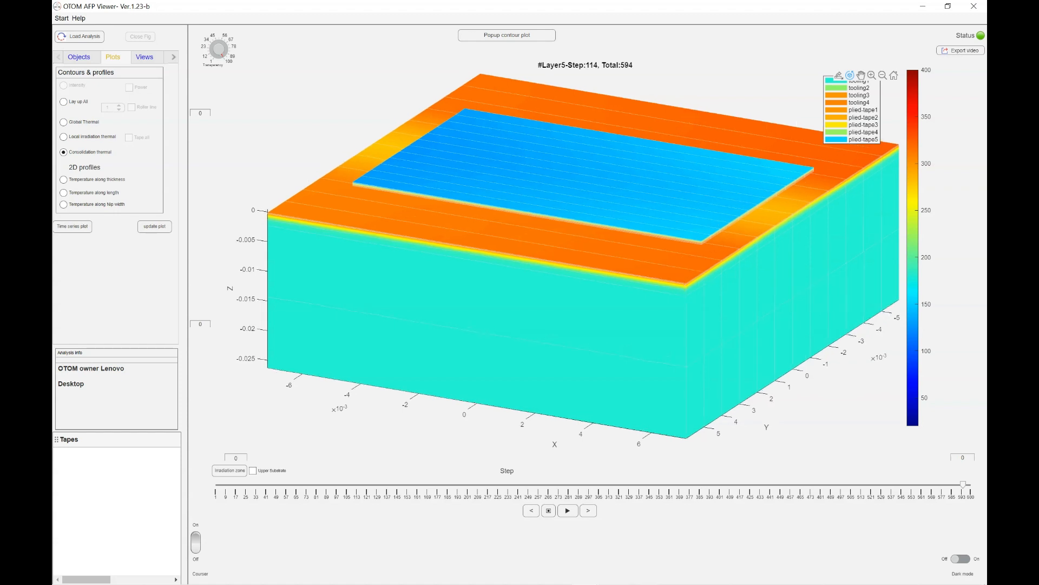
Step: Return the consolidation thermal results to total step 1, play them, and stop at step 44 of layer 1
{"action": "left_click", "coordinate": [220, 485]}
{"action": "left_click", "coordinate": [216, 484]}
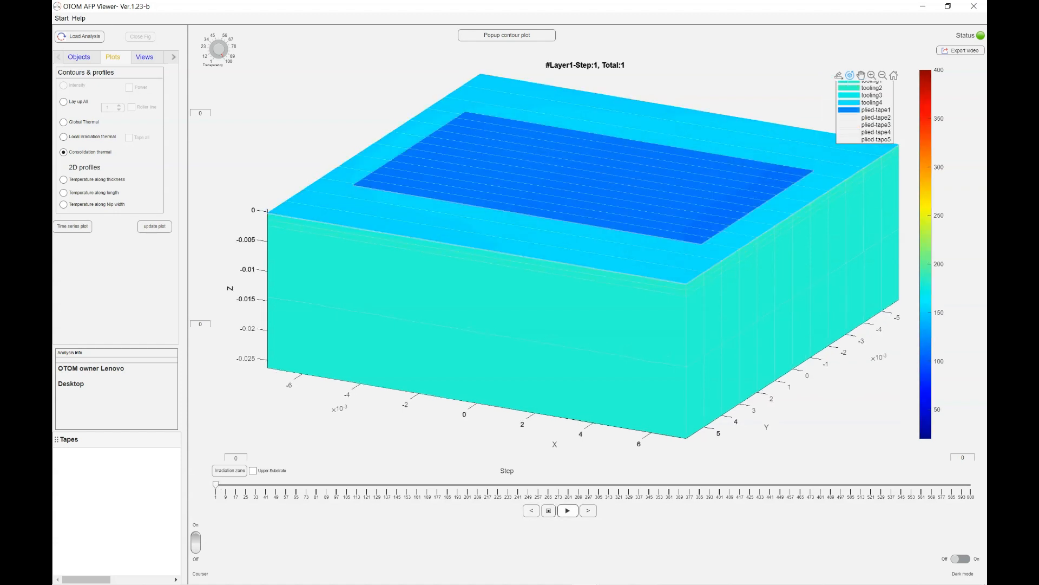
{"action": "left_click", "coordinate": [568, 511]}
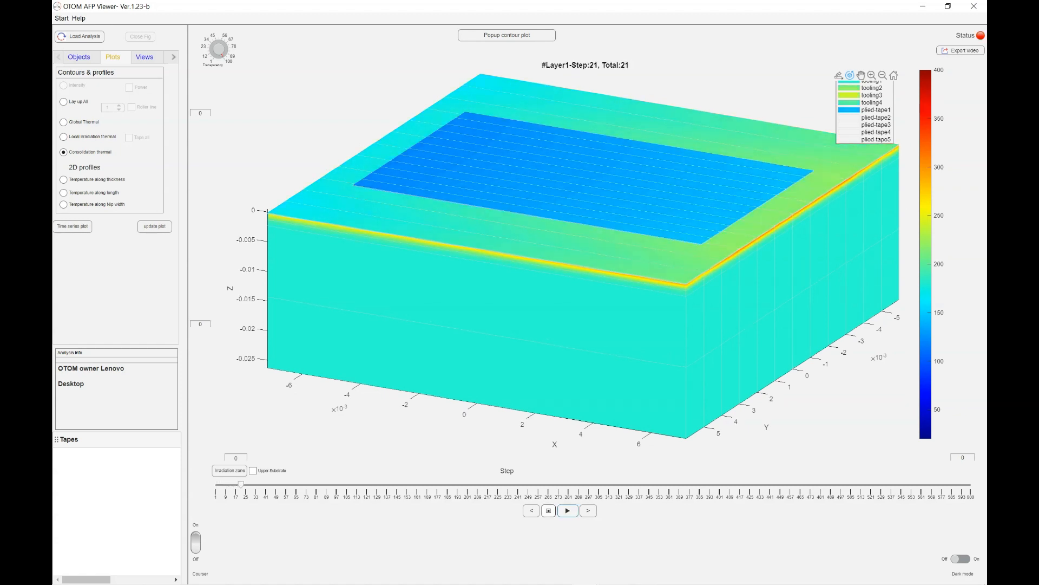
{"action": "left_click", "coordinate": [549, 511]}
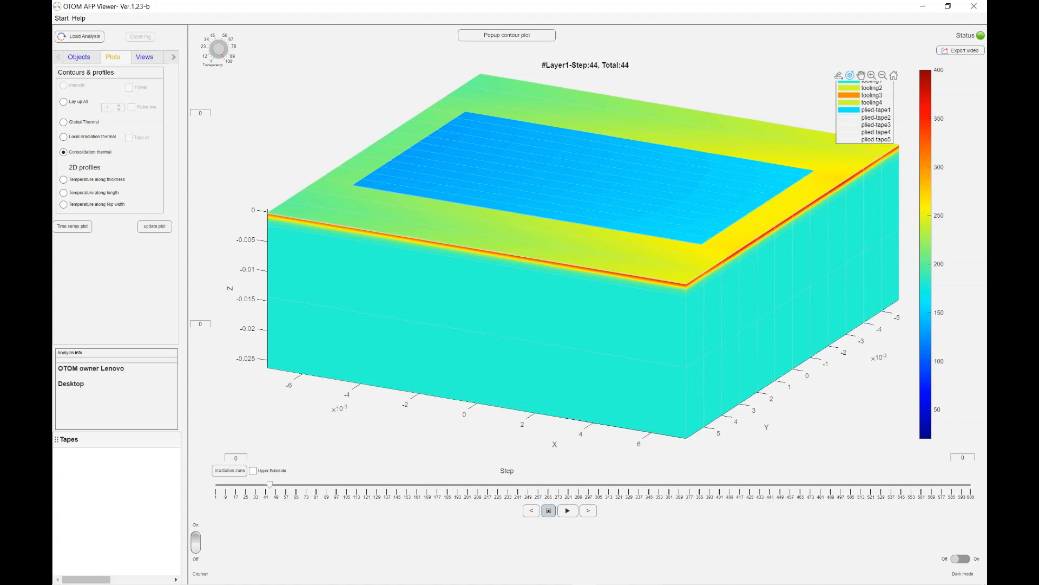
Step: Exclude all tapes and update the consolidation thermal plot for the tooling only
{"action": "left_click", "coordinate": [79, 57]}
{"action": "left_click", "coordinate": [71, 140]}
{"action": "left_click", "coordinate": [113, 56]}
{"action": "left_click", "coordinate": [155, 226]}
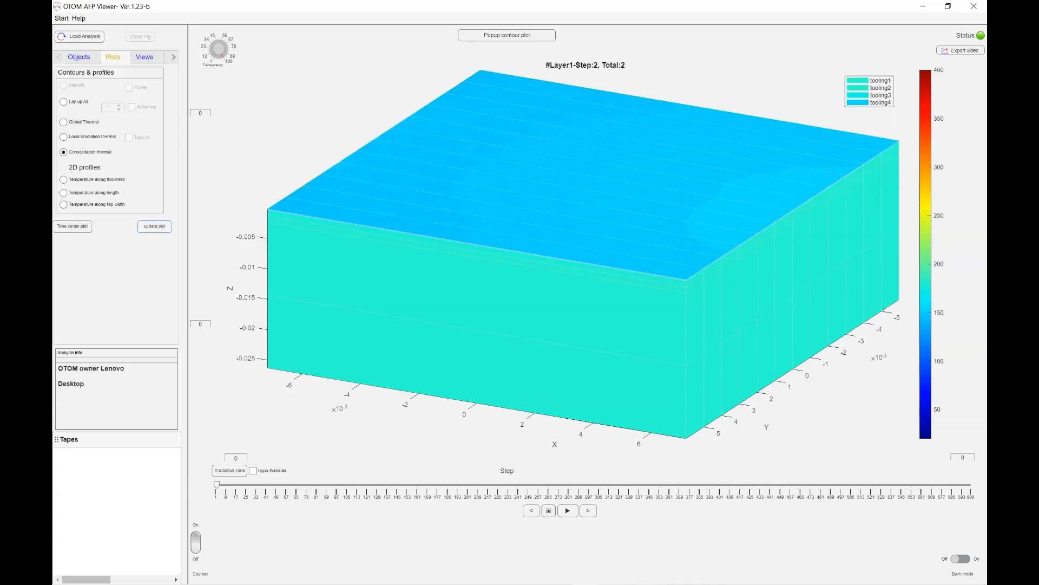
Step: Advance the tooling's consolidation thermal results one step at a time to step 23 of layer 1, and orbit to examine the top surface
{"action": "left_click", "coordinate": [589, 510]}
{"action": "left_click", "coordinate": [589, 511]}
{"action": "left_click", "coordinate": [589, 510]}
{"action": "left_click", "coordinate": [588, 511]}
{"action": "left_click", "coordinate": [589, 510]}
{"action": "left_click", "coordinate": [588, 511]}
{"action": "left_click", "coordinate": [589, 511]}
{"action": "left_click", "coordinate": [589, 510]}
{"action": "left_click", "coordinate": [588, 510]}
{"action": "left_click", "coordinate": [589, 510]}
{"action": "left_click", "coordinate": [589, 510]}
{"action": "left_click", "coordinate": [589, 511]}
{"action": "left_click", "coordinate": [588, 511]}
{"action": "left_click", "coordinate": [588, 511]}
{"action": "left_click", "coordinate": [589, 511]}
{"action": "left_click", "coordinate": [588, 510]}
{"action": "left_click", "coordinate": [589, 510]}
{"action": "left_click", "coordinate": [589, 511]}
{"action": "left_click_drag", "start_coordinate": [563, 260], "coordinate": [584, 263]}
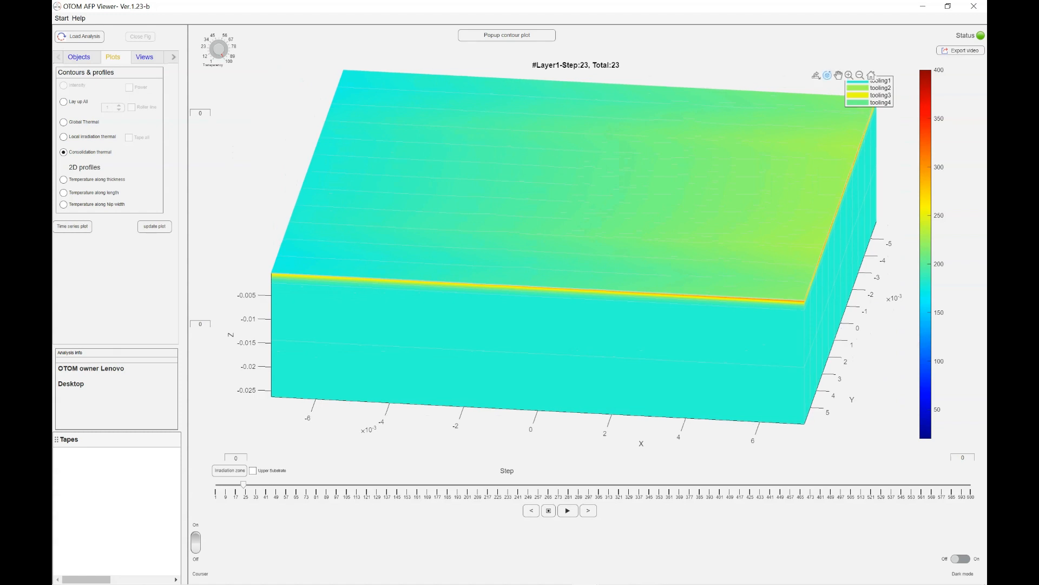
Step: Exclude tooling4 from the displayed objects and update the consolidation thermal plot
{"action": "left_click", "coordinate": [79, 57]}
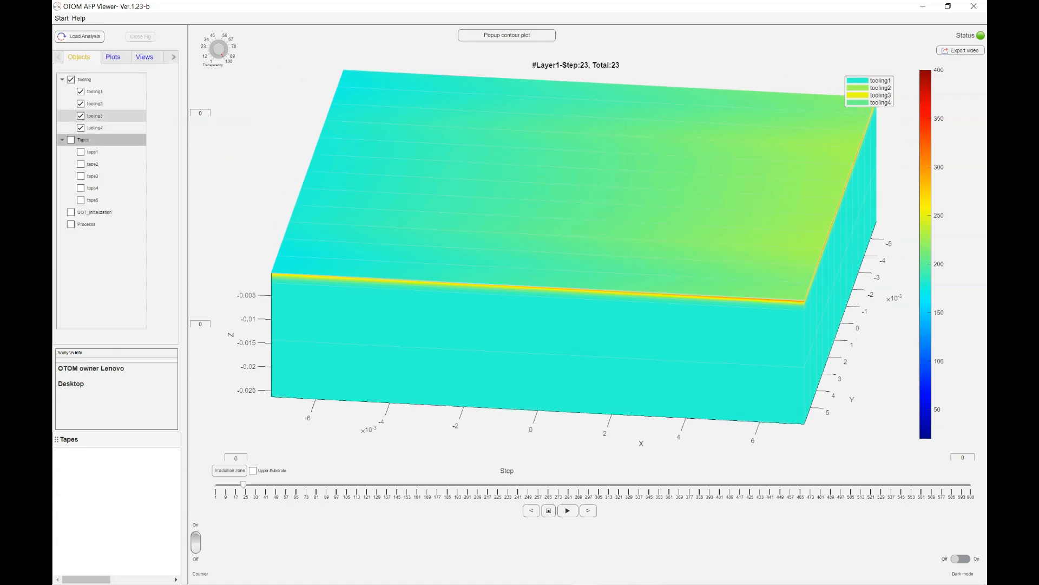
{"action": "left_click", "coordinate": [81, 128]}
{"action": "left_click", "coordinate": [112, 57]}
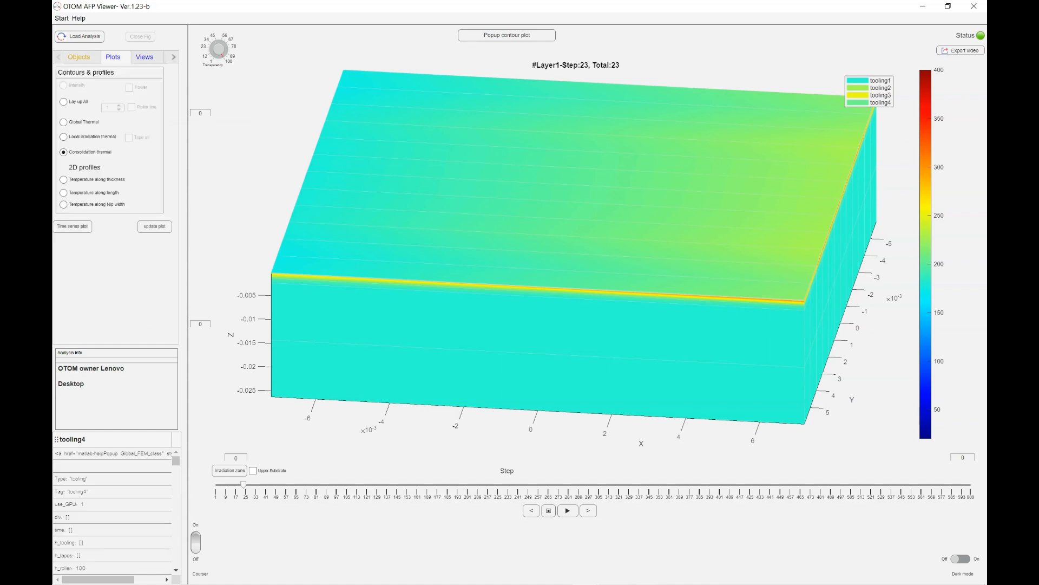
{"action": "left_click", "coordinate": [154, 226]}
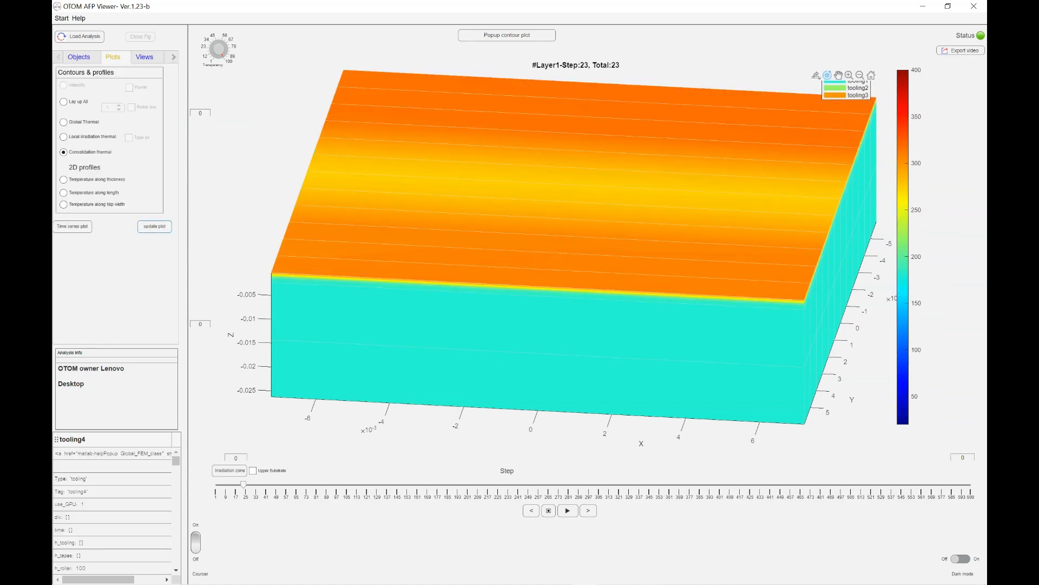
Step: Play the consolidation thermal results from total step 4 and stop at step 39 of layer 2
{"action": "left_click", "coordinate": [227, 485]}
{"action": "left_click", "coordinate": [219, 485]}
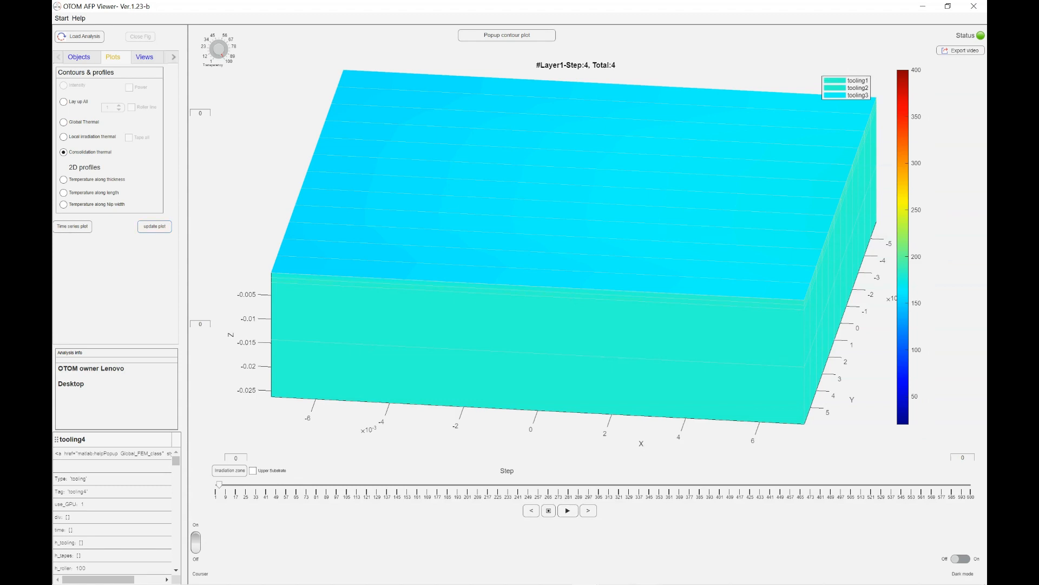
{"action": "left_click", "coordinate": [568, 511]}
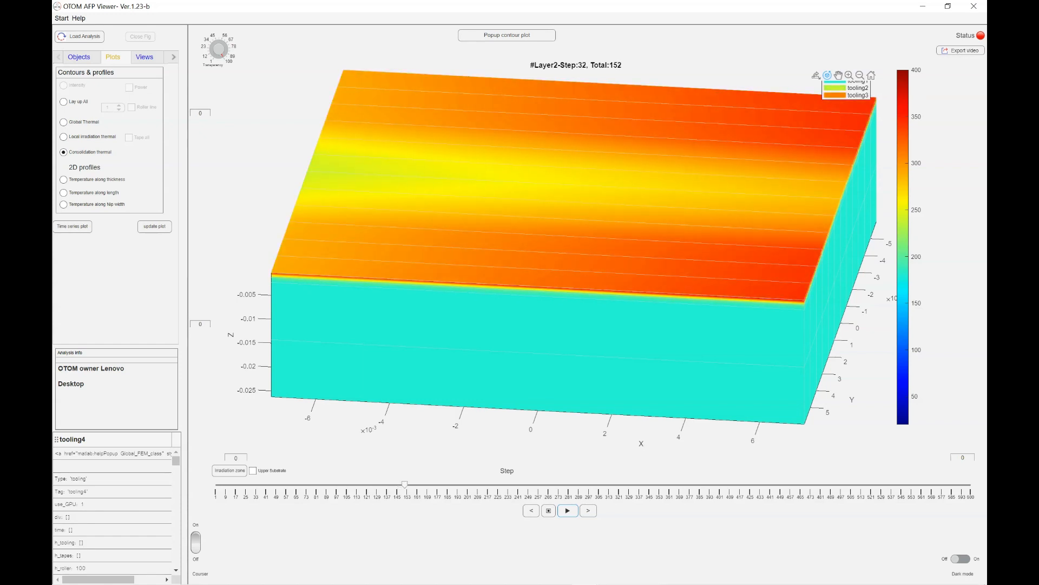
{"action": "left_click", "coordinate": [549, 510]}
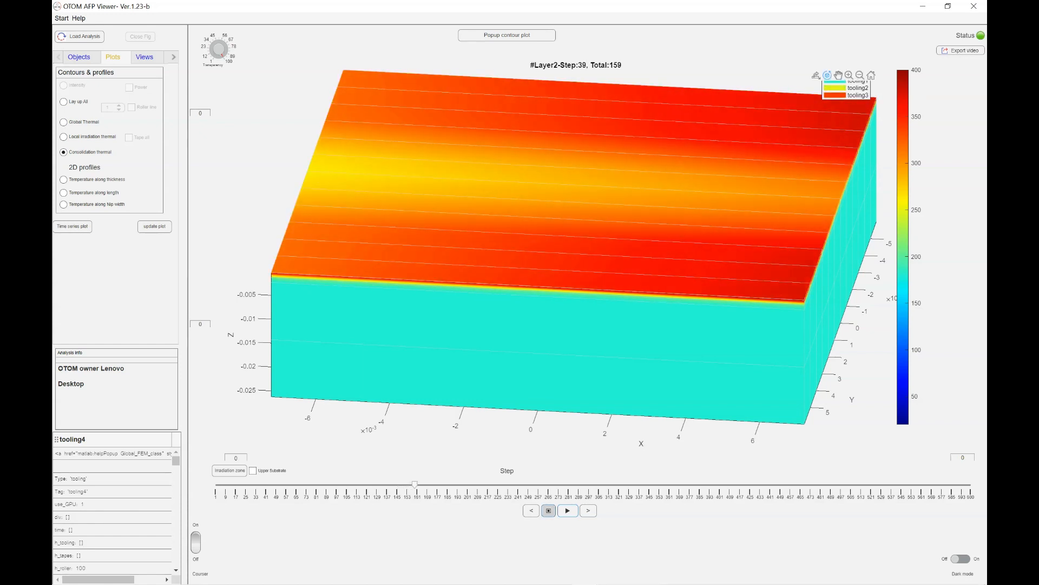
Step: Continue playing the consolidation thermal results, pausing at step 27 of layer 3 and stopping at step 40 of that layer
{"action": "left_click", "coordinate": [568, 511]}
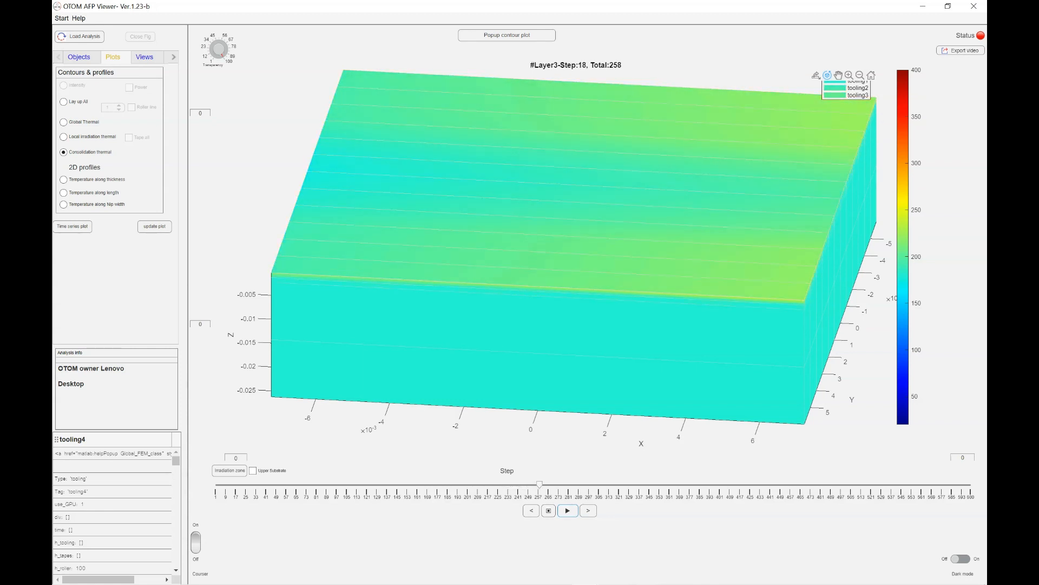
{"action": "left_click", "coordinate": [549, 510]}
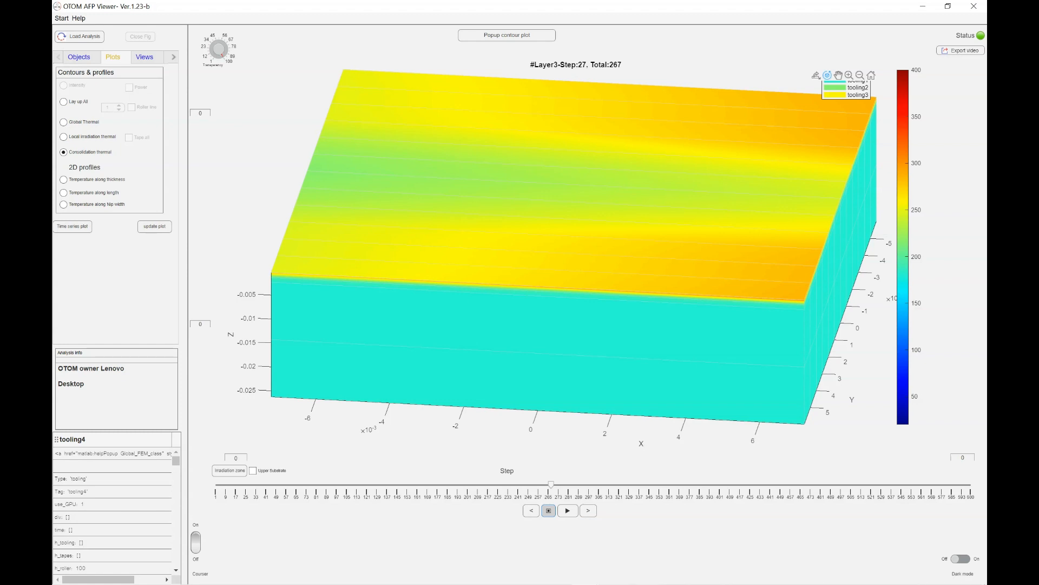
{"action": "left_click", "coordinate": [567, 511]}
{"action": "left_click", "coordinate": [549, 510]}
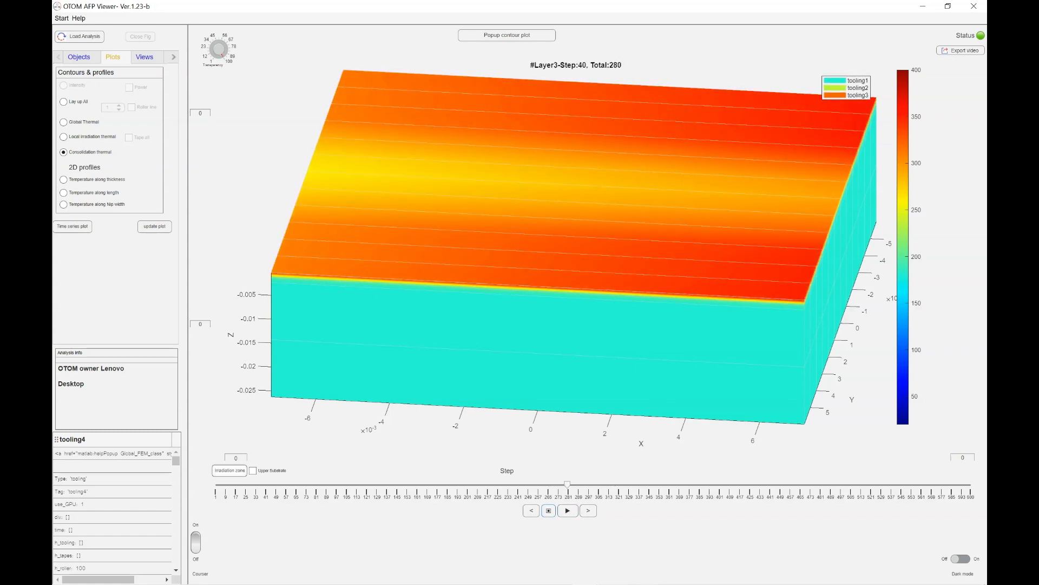
Step: Turn on the irradiation zone temperatures, and play the consolidation results on to step 59 of layer 3
{"action": "left_click", "coordinate": [229, 470]}
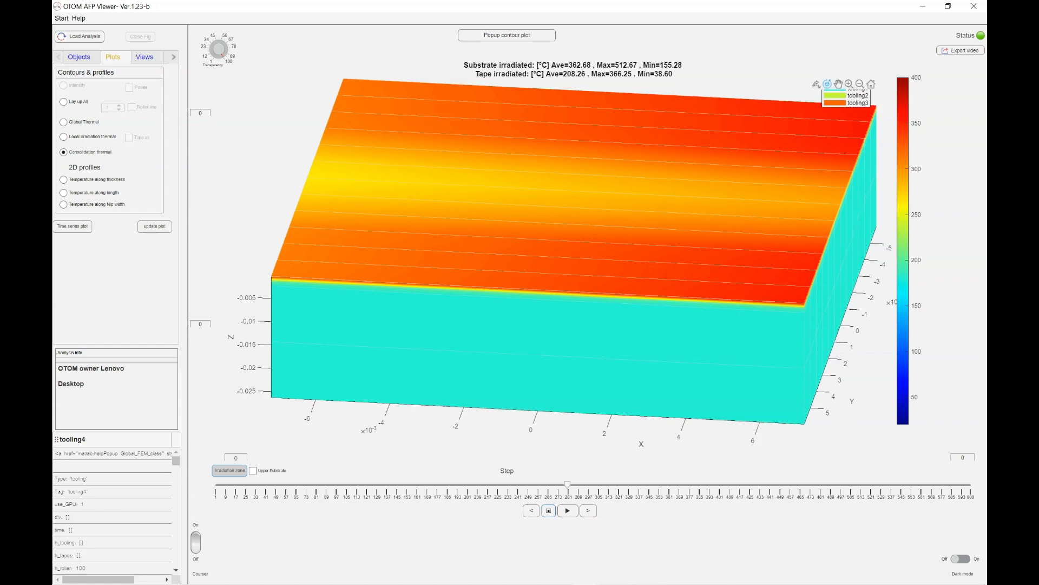
{"action": "left_click", "coordinate": [567, 510]}
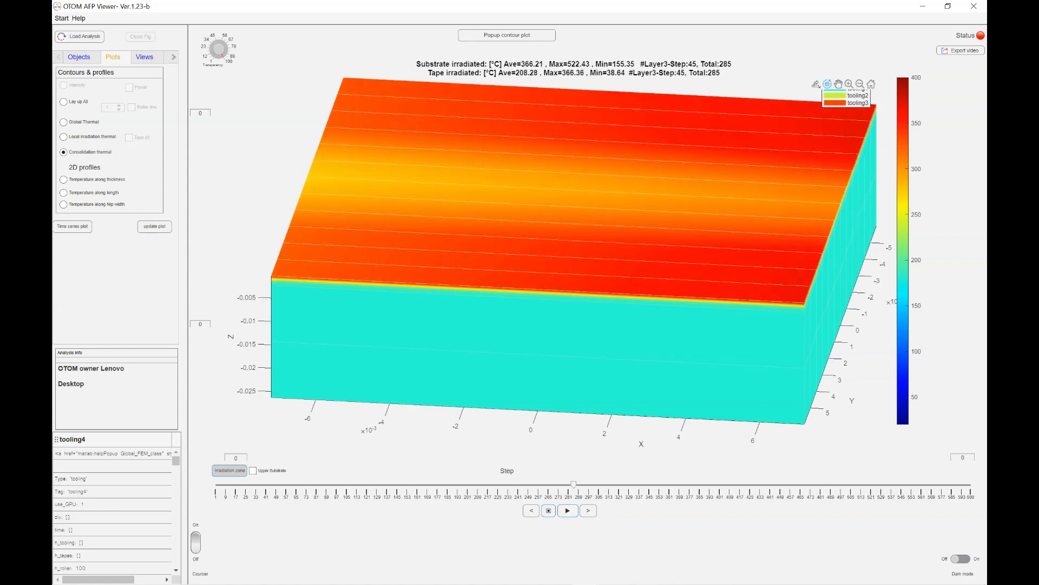
{"action": "left_click", "coordinate": [549, 510]}
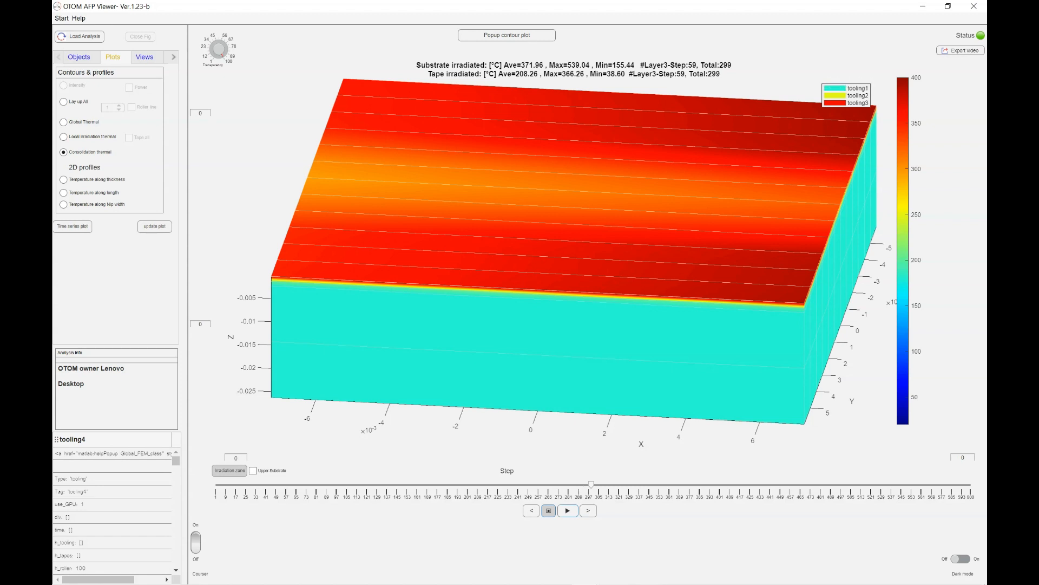
Step: Show the local irradiation thermal plot and view its results at total steps 24, 72 and 132
{"action": "left_click", "coordinate": [262, 485]}
{"action": "left_click", "coordinate": [245, 485]}
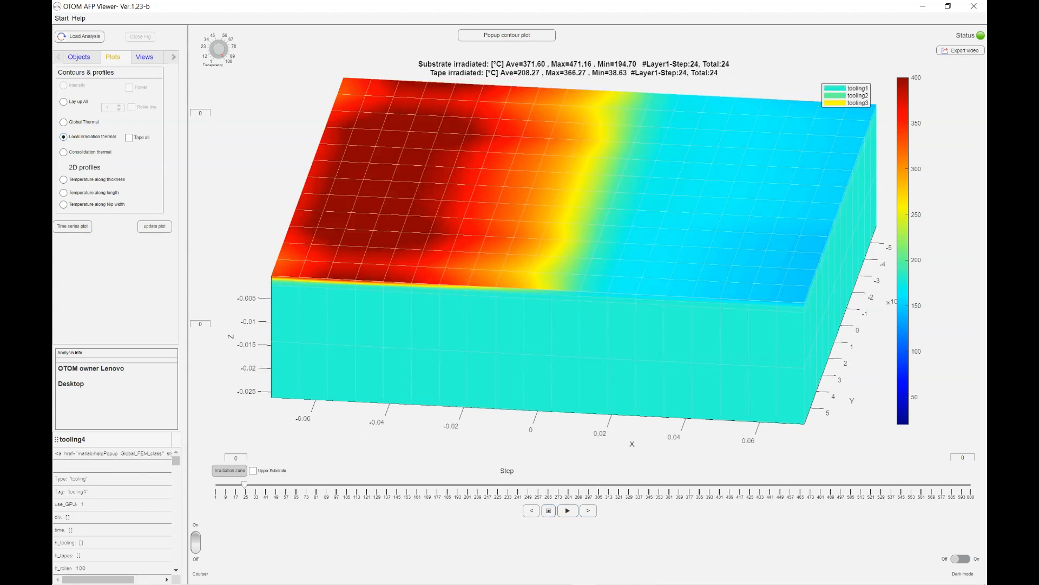
{"action": "left_click", "coordinate": [305, 485]}
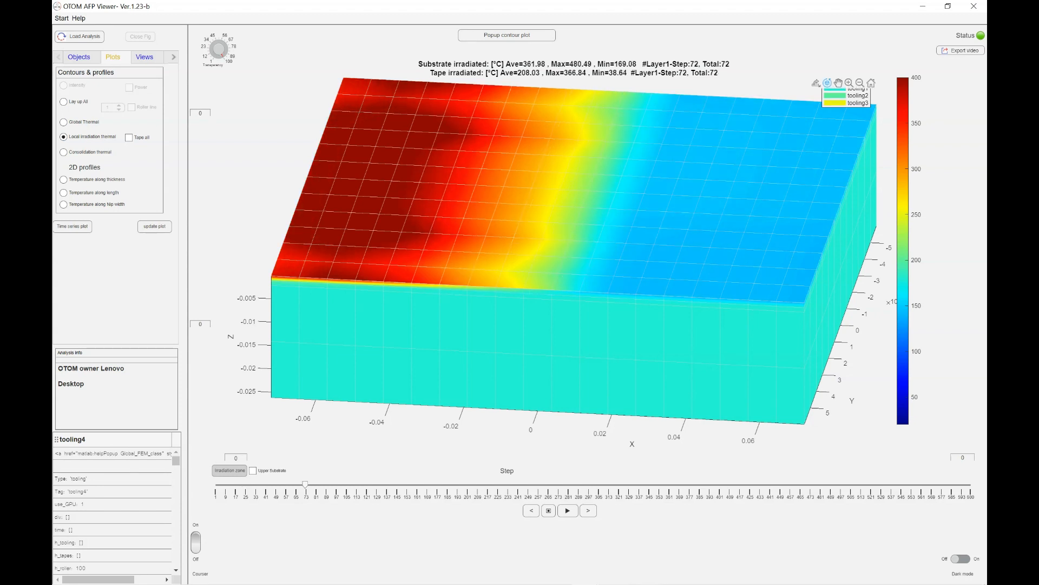
{"action": "left_click", "coordinate": [381, 485]}
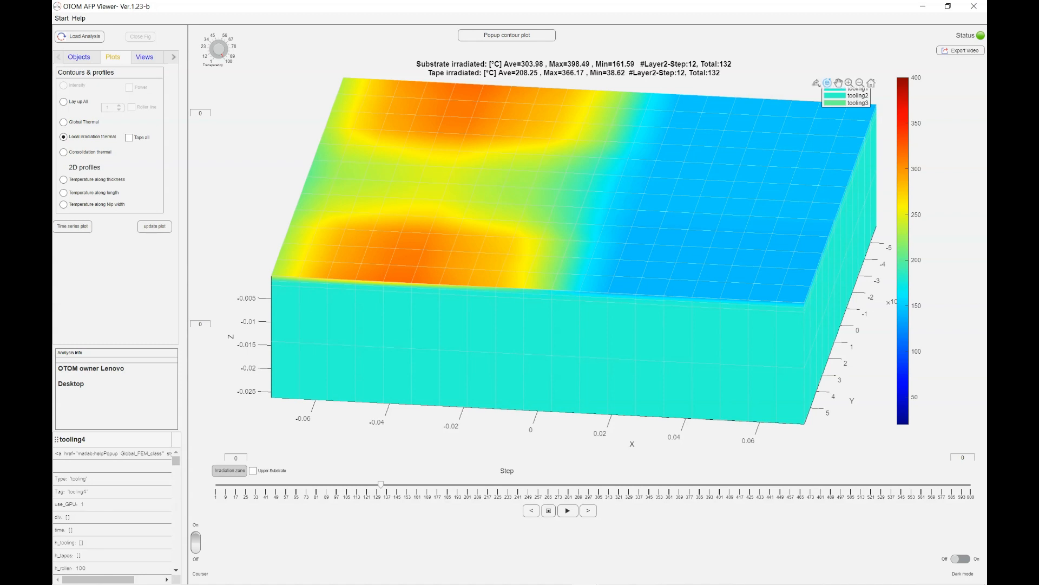
Step: Plot the temperature along thickness, and view the profile at total step 374 and at total step 84
{"action": "left_click", "coordinate": [686, 485]}
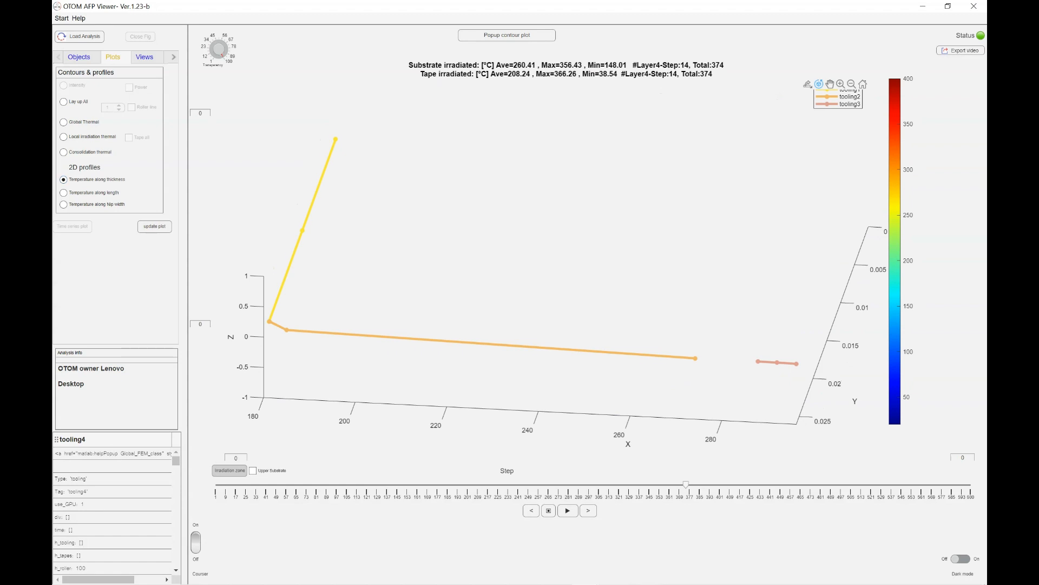
{"action": "left_click_drag", "start_coordinate": [519, 254], "coordinate": [522, 267]}
{"action": "left_click", "coordinate": [283, 485]}
{"action": "left_click", "coordinate": [320, 484]}
Step: Try several standard views on the temperature-along-thickness profile and set it to the 0, -90 view
{"action": "left_click", "coordinate": [144, 57]}
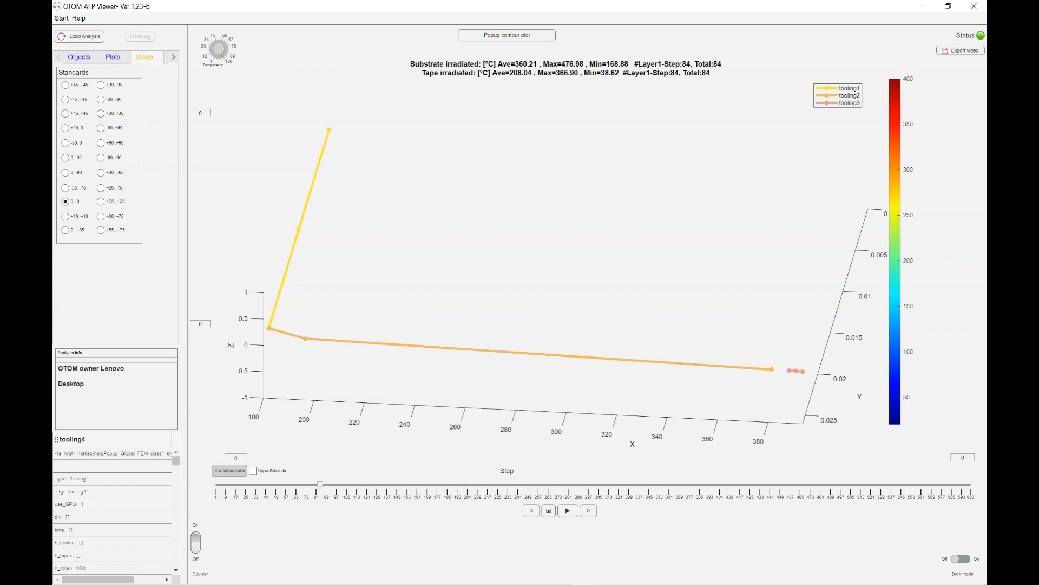
{"action": "left_click", "coordinate": [79, 56]}
{"action": "left_click", "coordinate": [113, 57]}
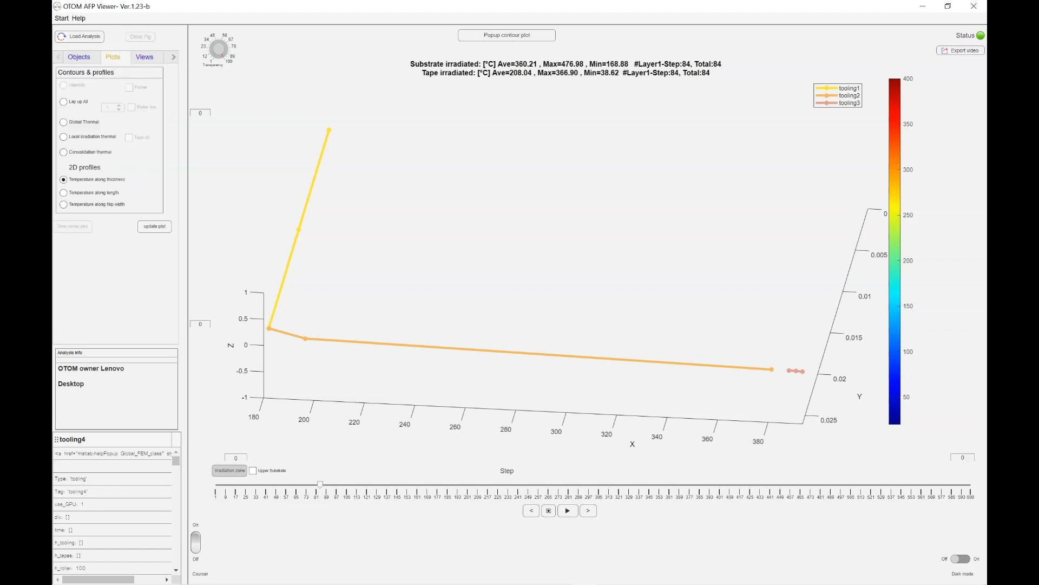
{"action": "left_click", "coordinate": [144, 57]}
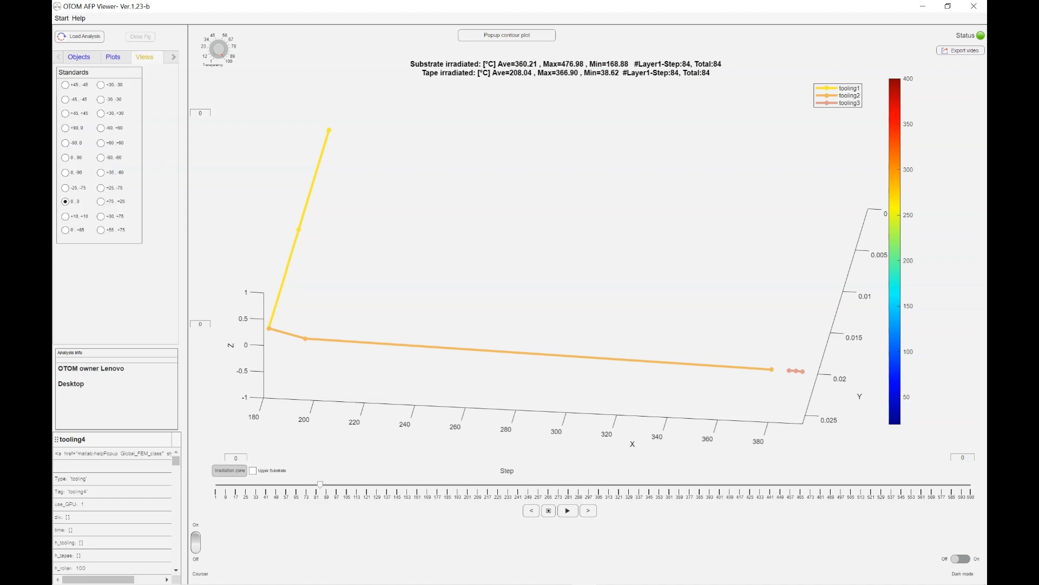
{"action": "left_click", "coordinate": [101, 143]}
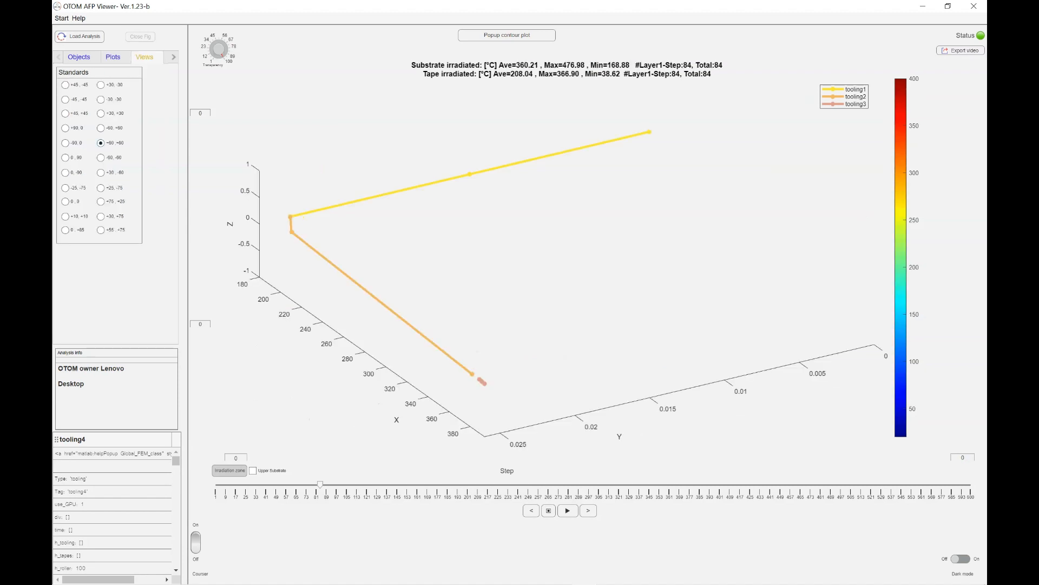
{"action": "left_click", "coordinate": [65, 128]}
{"action": "left_click", "coordinate": [101, 173]}
{"action": "left_click", "coordinate": [101, 201]}
{"action": "left_click", "coordinate": [66, 201]}
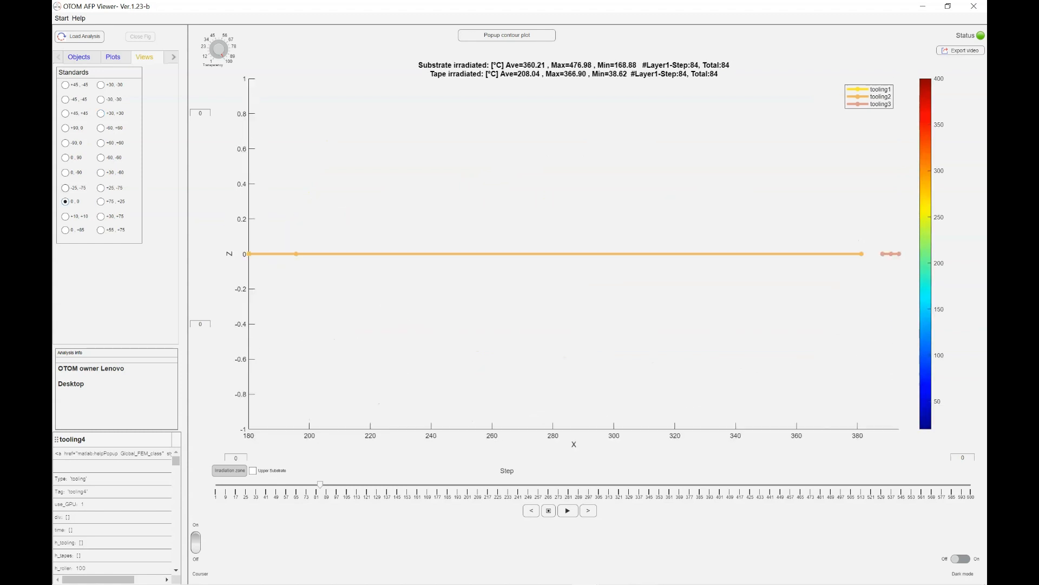
{"action": "left_click", "coordinate": [65, 188]}
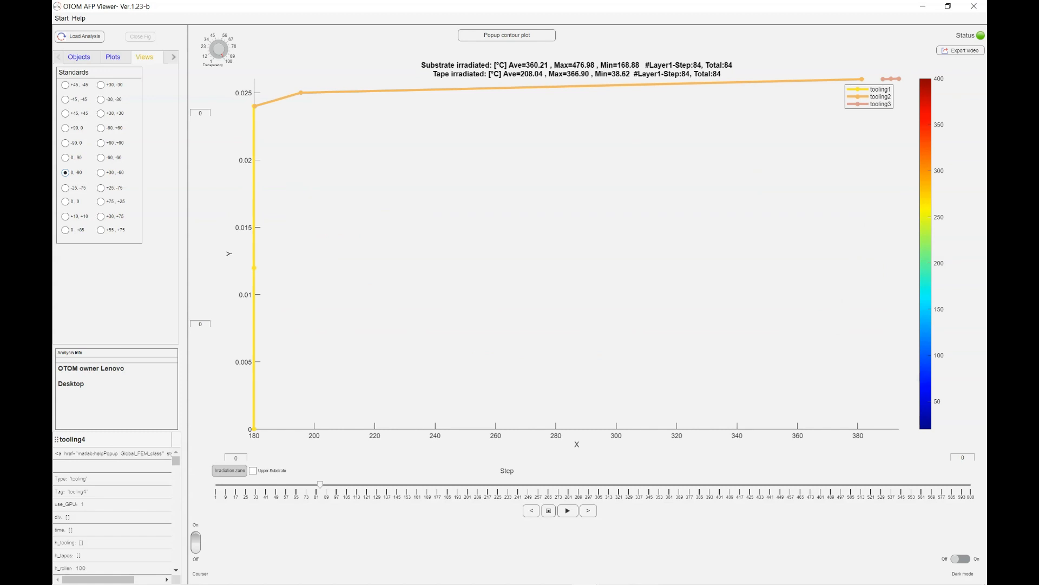
Step: Include all tapes and all tooling, and update the temperature-along-thickness plot
{"action": "left_click", "coordinate": [79, 57]}
{"action": "left_click", "coordinate": [71, 140]}
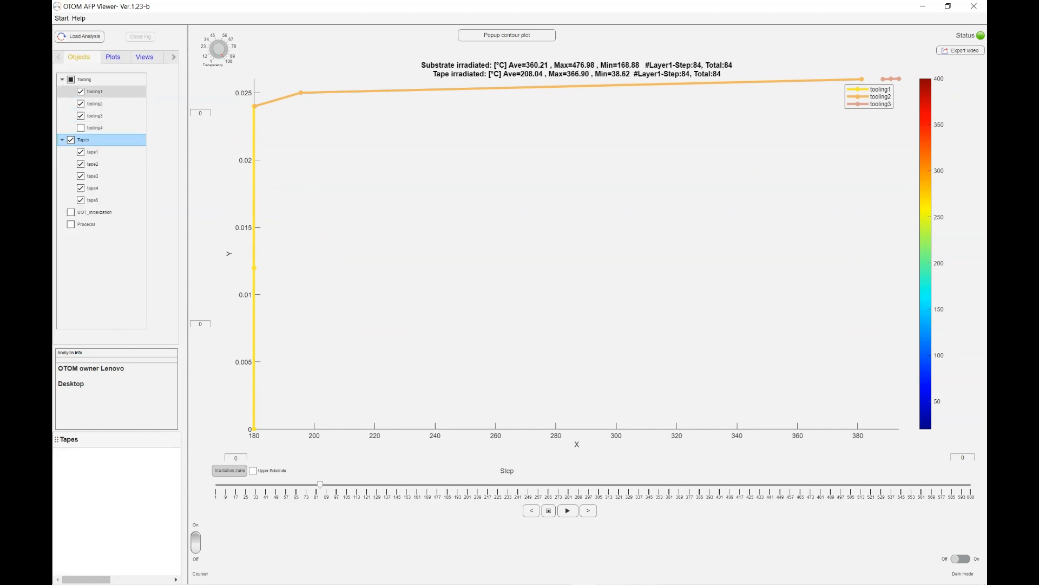
{"action": "left_click", "coordinate": [71, 80]}
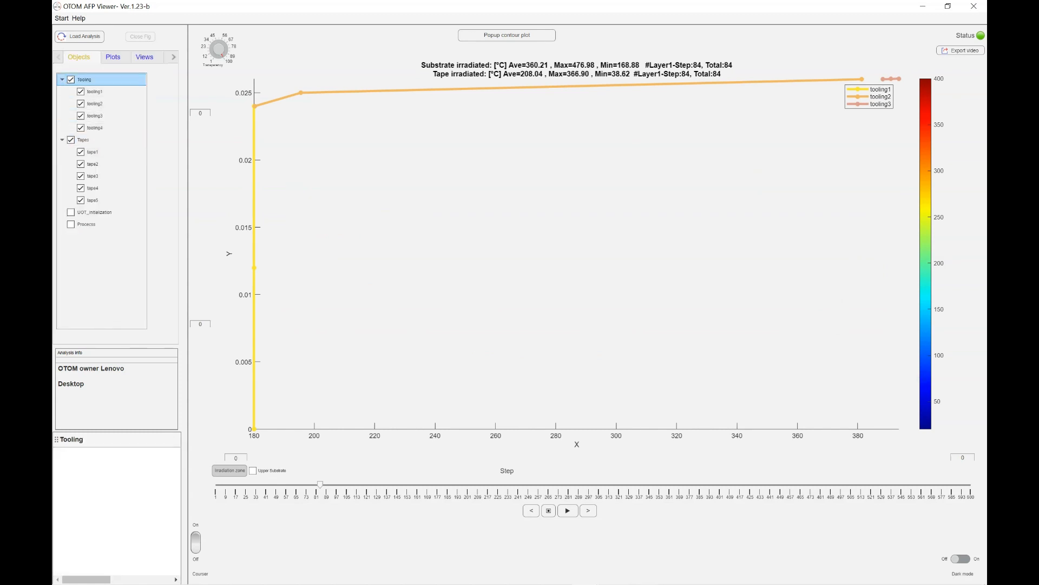
{"action": "left_click", "coordinate": [113, 57]}
{"action": "left_click", "coordinate": [155, 227]}
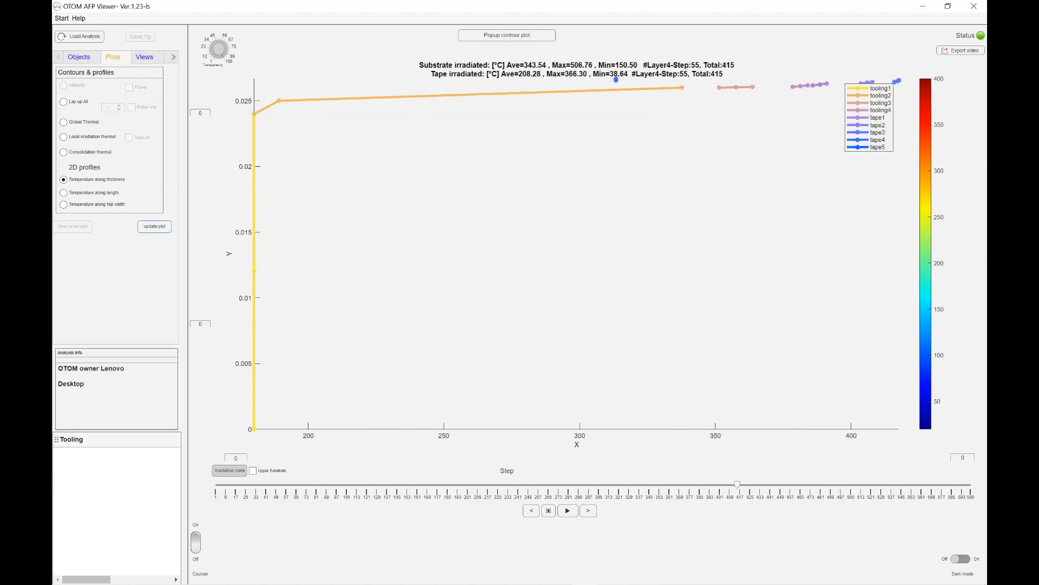
Step: Move the legend clear of the upper curves, and play the temperature-along-thickness results from total step 2
{"action": "left_click_drag", "start_coordinate": [869, 117], "coordinate": [875, 206]}
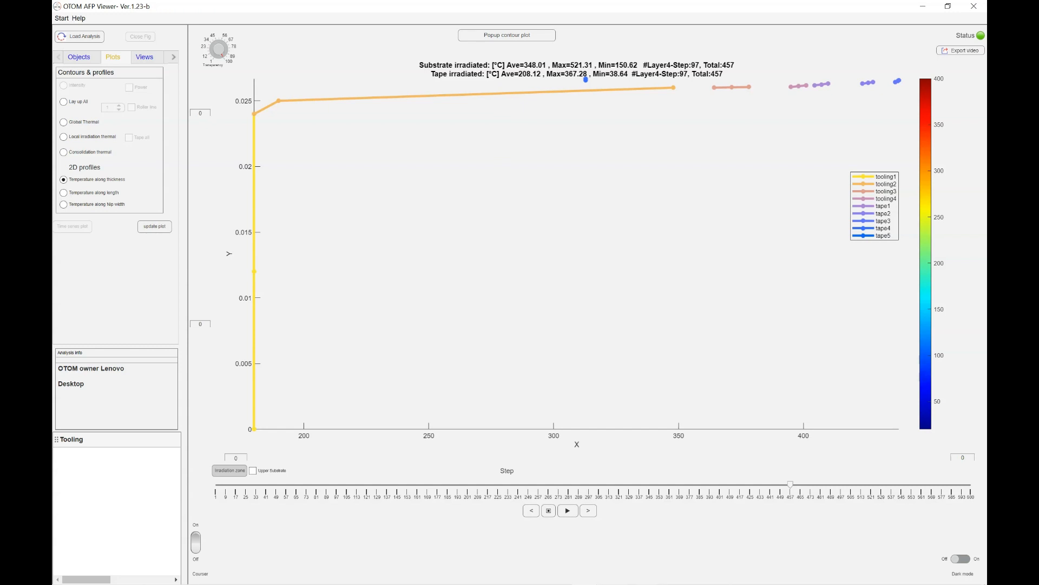
{"action": "left_click_drag", "start_coordinate": [791, 484], "coordinate": [216, 484]}
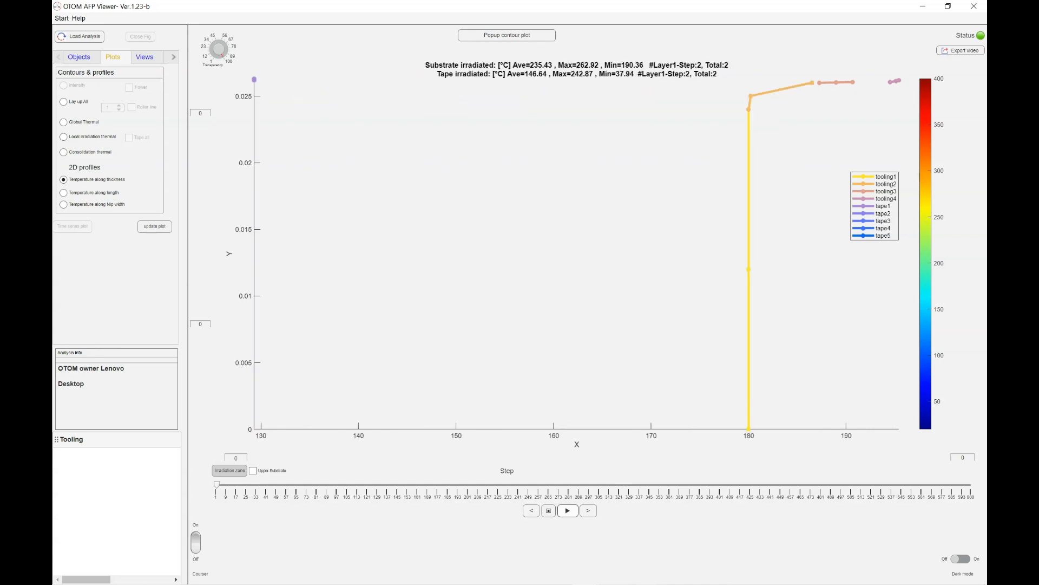
{"action": "left_click", "coordinate": [567, 510]}
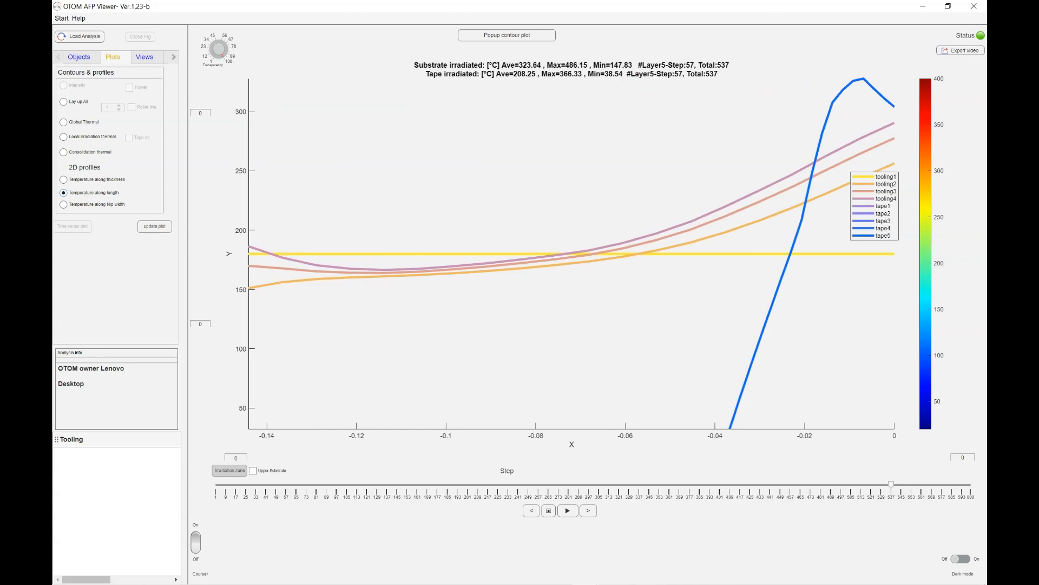
Step: View the temperature-along-length profile at total step 66, and play it from total step 27 before stopping within layer 1
{"action": "left_click", "coordinate": [297, 484]}
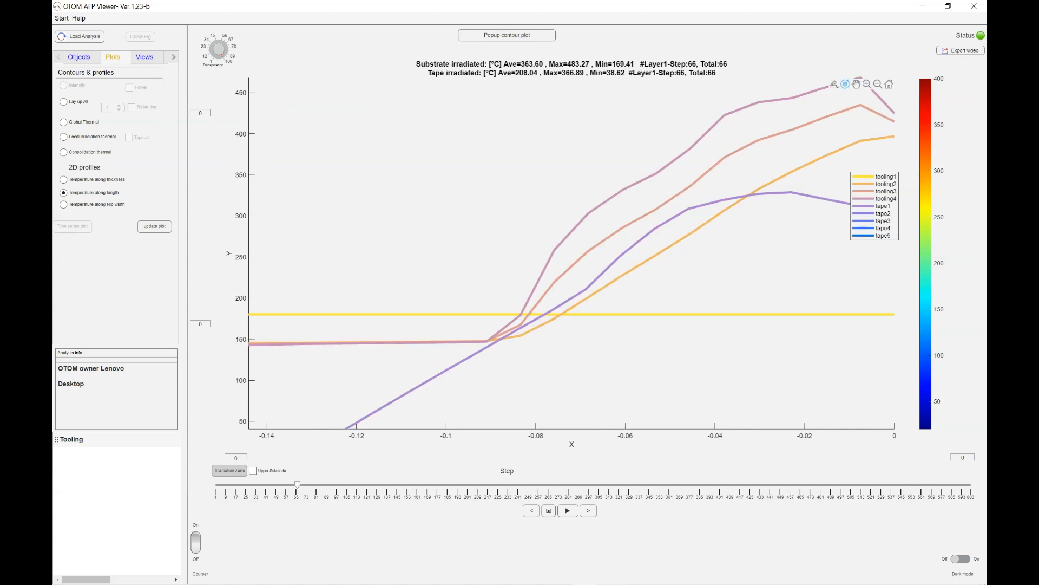
{"action": "left_click", "coordinate": [249, 484]}
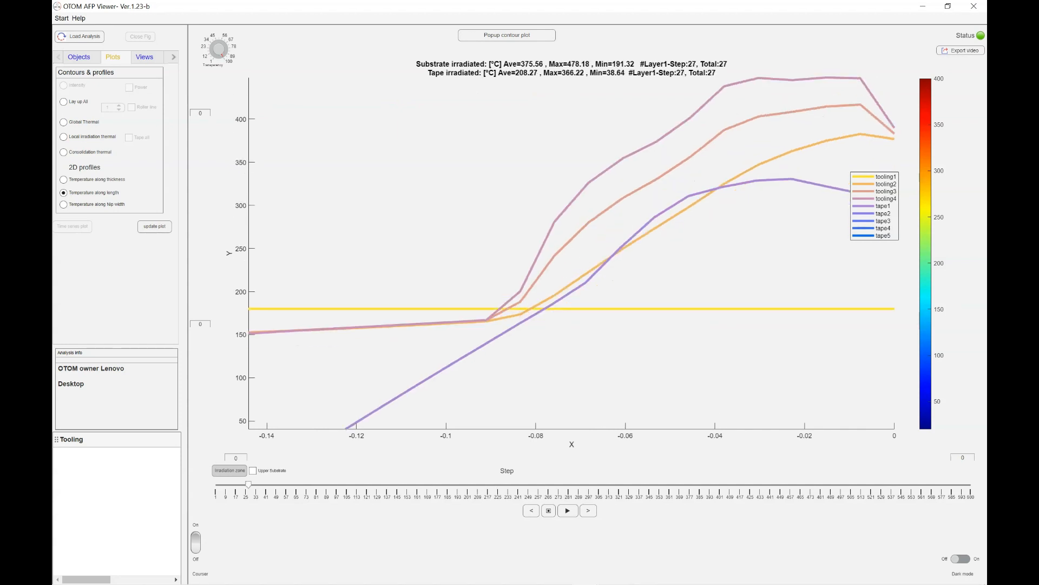
{"action": "left_click", "coordinate": [568, 511]}
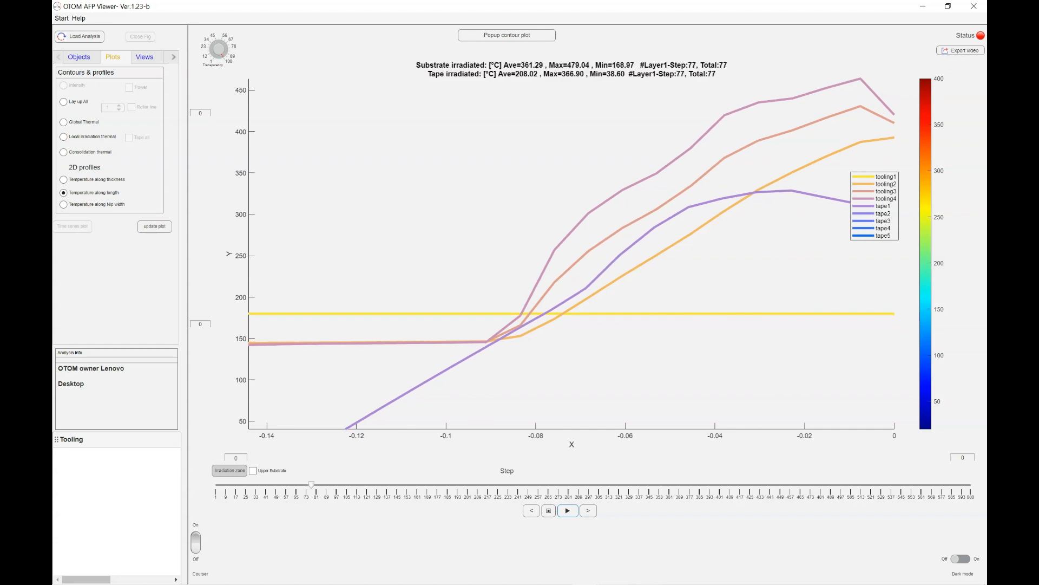
{"action": "left_click", "coordinate": [549, 510]}
Step: Jump the temperature-along-length profile through the layers to total step 487, and switch to the temperature along nip width
{"action": "left_click", "coordinate": [522, 485]}
{"action": "left_click", "coordinate": [572, 485]}
{"action": "left_click", "coordinate": [664, 485]}
{"action": "left_click", "coordinate": [720, 485]}
{"action": "left_click", "coordinate": [775, 484]}
{"action": "left_click", "coordinate": [827, 485]}
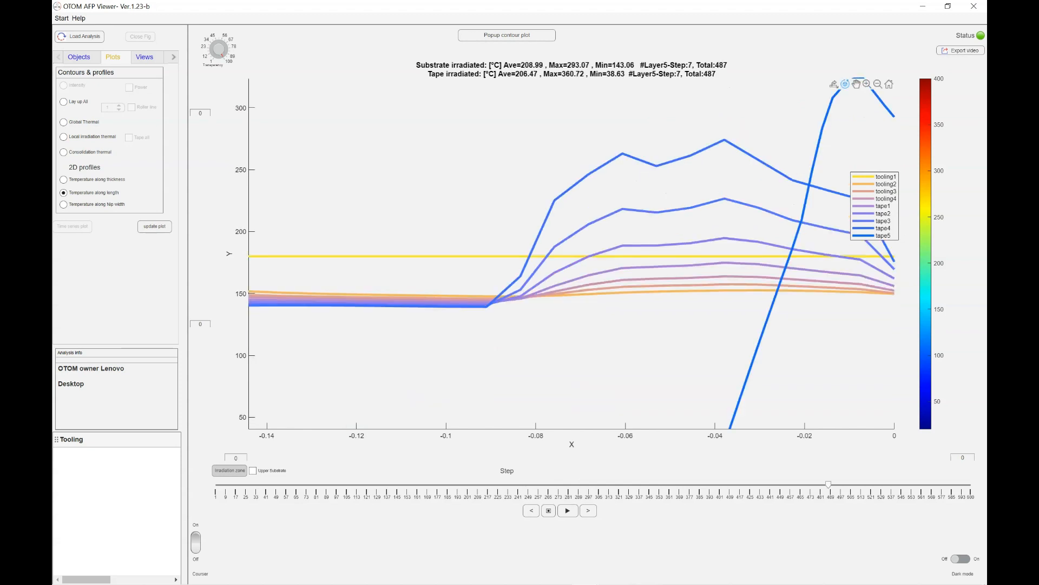
{"action": "left_click", "coordinate": [63, 204]}
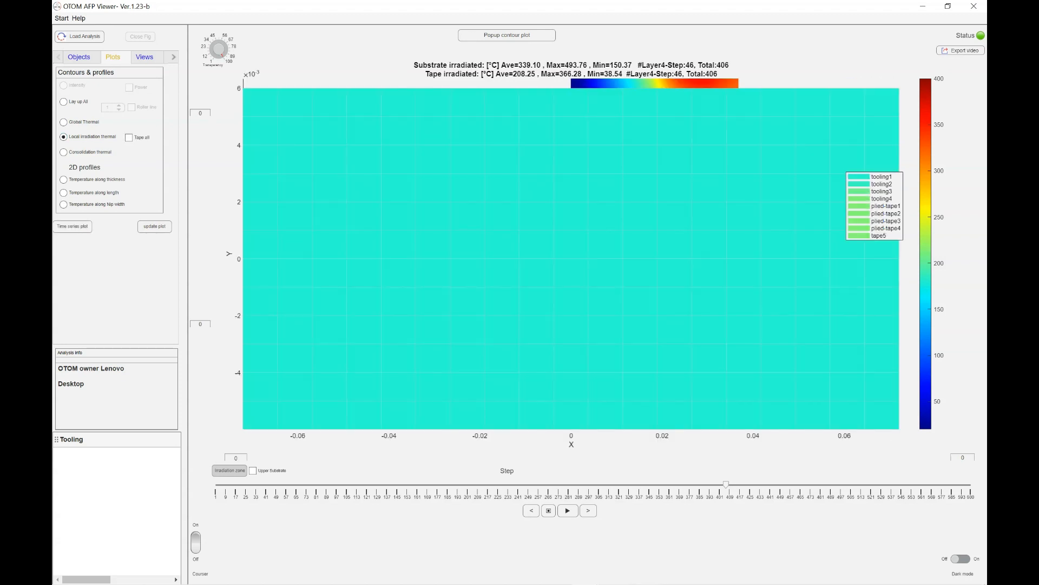
Step: Orbit the local irradiation thermal plot at total step 406, exclude tape5 and update the plot
{"action": "left_click_drag", "start_coordinate": [574, 303], "coordinate": [560, 198]}
{"action": "left_click", "coordinate": [79, 57]}
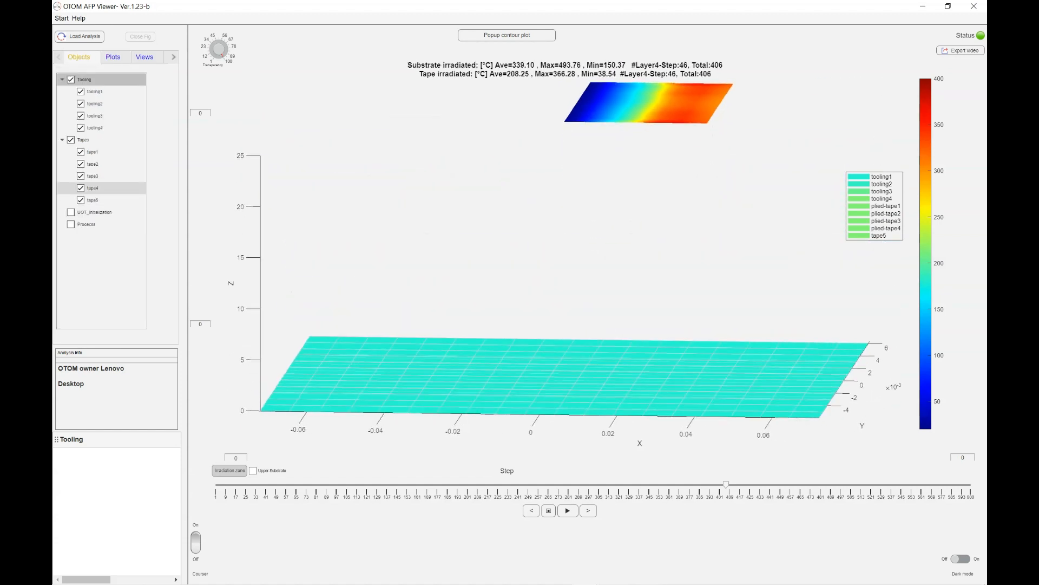
{"action": "left_click", "coordinate": [92, 200]}
{"action": "left_click", "coordinate": [112, 56]}
{"action": "left_click", "coordinate": [154, 227]}
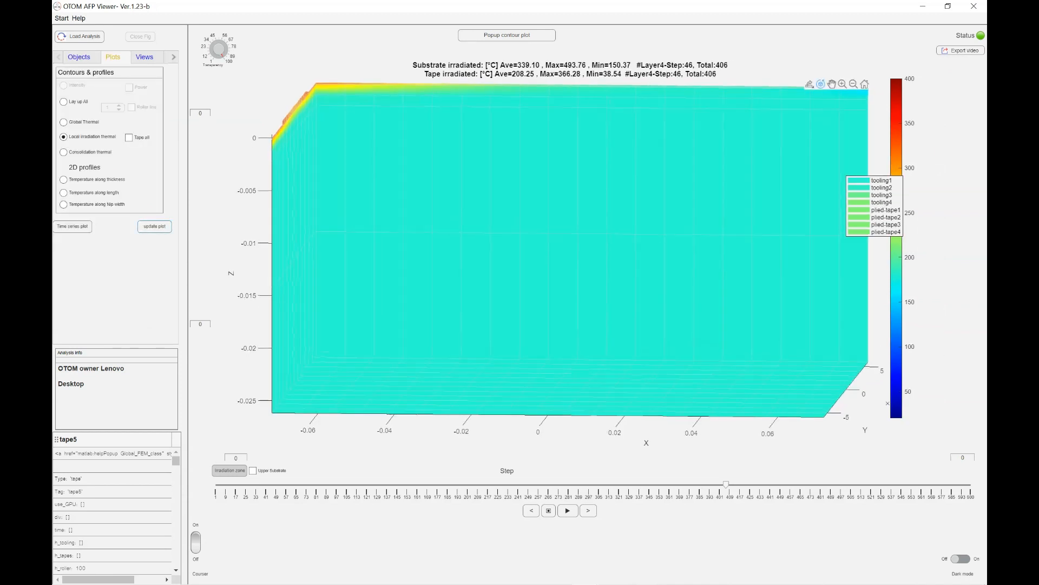
Step: Orbit the local irradiation plot to show the plied tapes' top surface, and move the legend away from the model
{"action": "left_click_drag", "start_coordinate": [533, 208], "coordinate": [502, 283]}
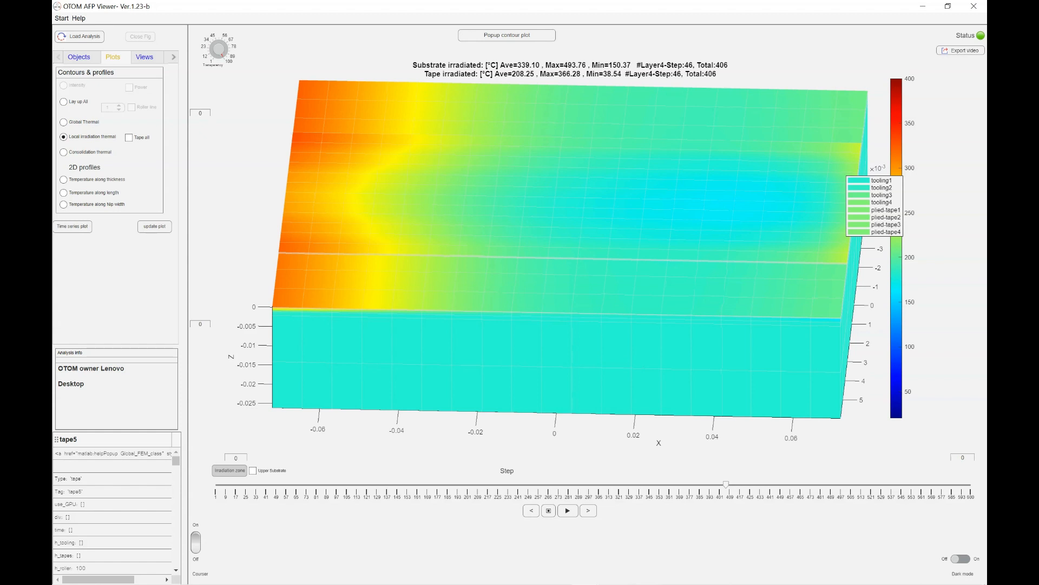
{"action": "left_click_drag", "start_coordinate": [568, 254], "coordinate": [556, 247]}
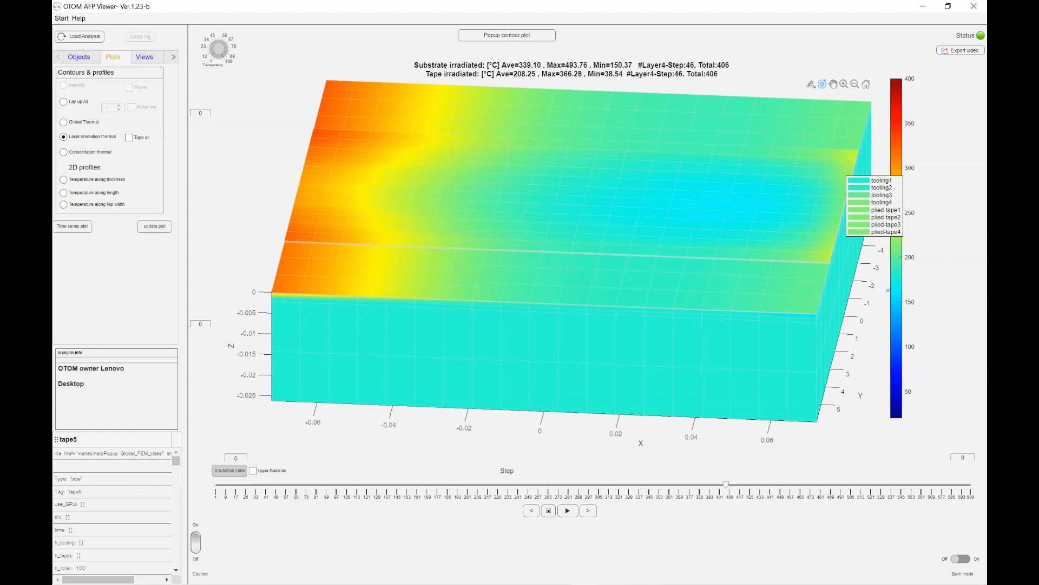
{"action": "left_click_drag", "start_coordinate": [568, 254], "coordinate": [554, 251]}
{"action": "left_click_drag", "start_coordinate": [875, 206], "coordinate": [967, 308]}
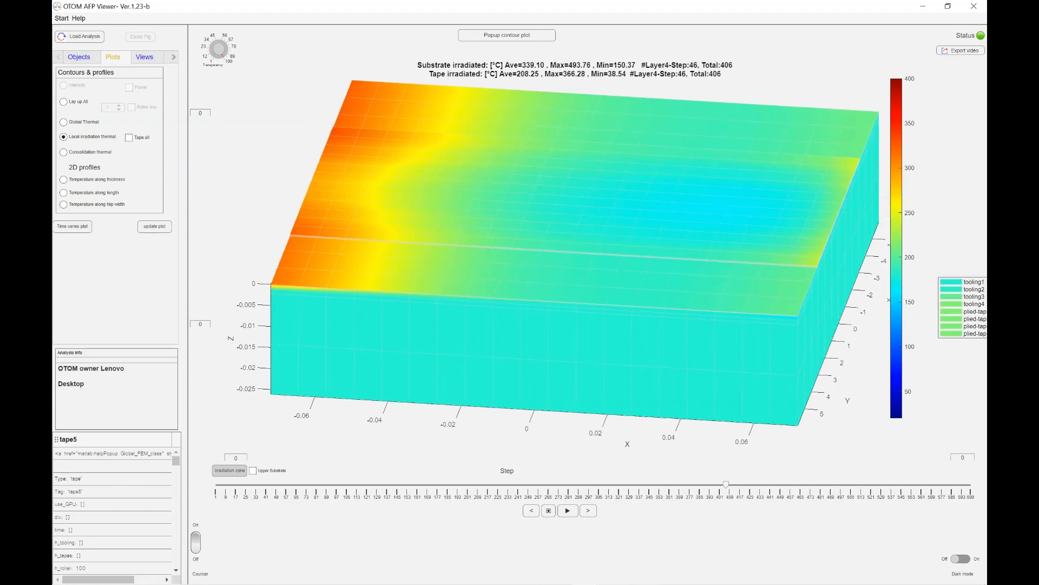